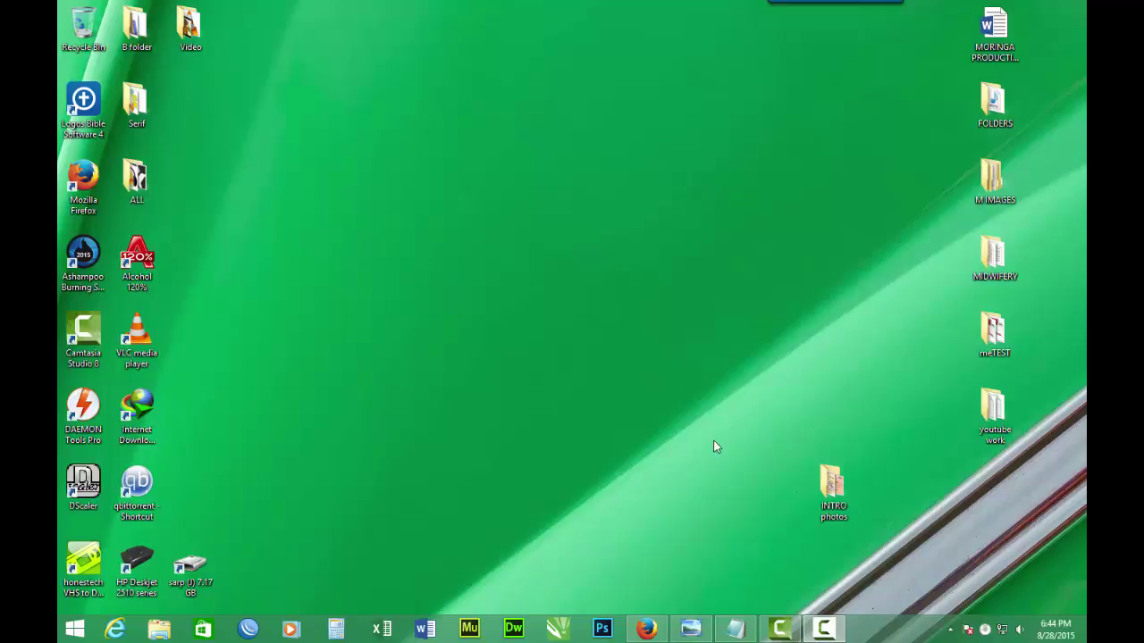
Bring up the INTRO notes, move them toward screen centre, then show the voucher template image.
click(733, 629)
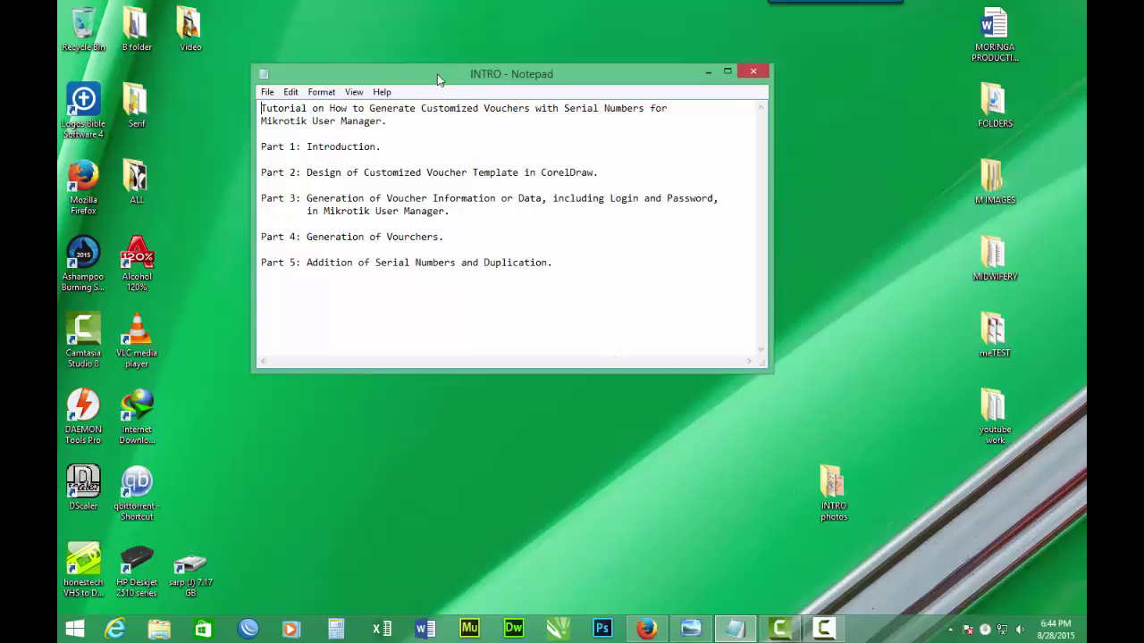
drag(437, 80, 517, 201)
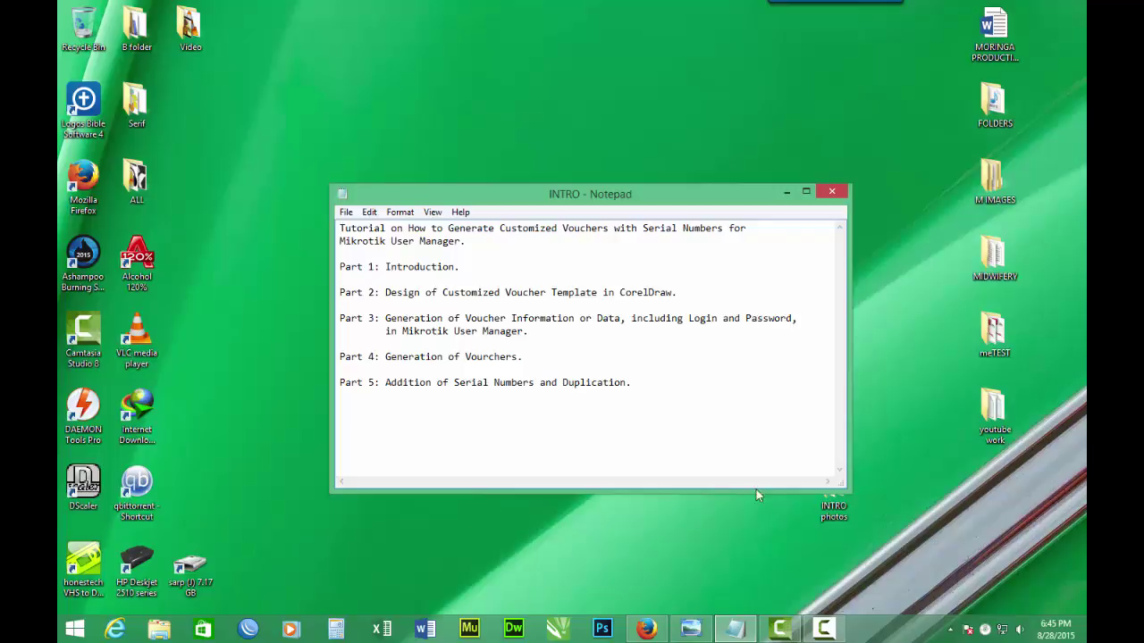
click(695, 630)
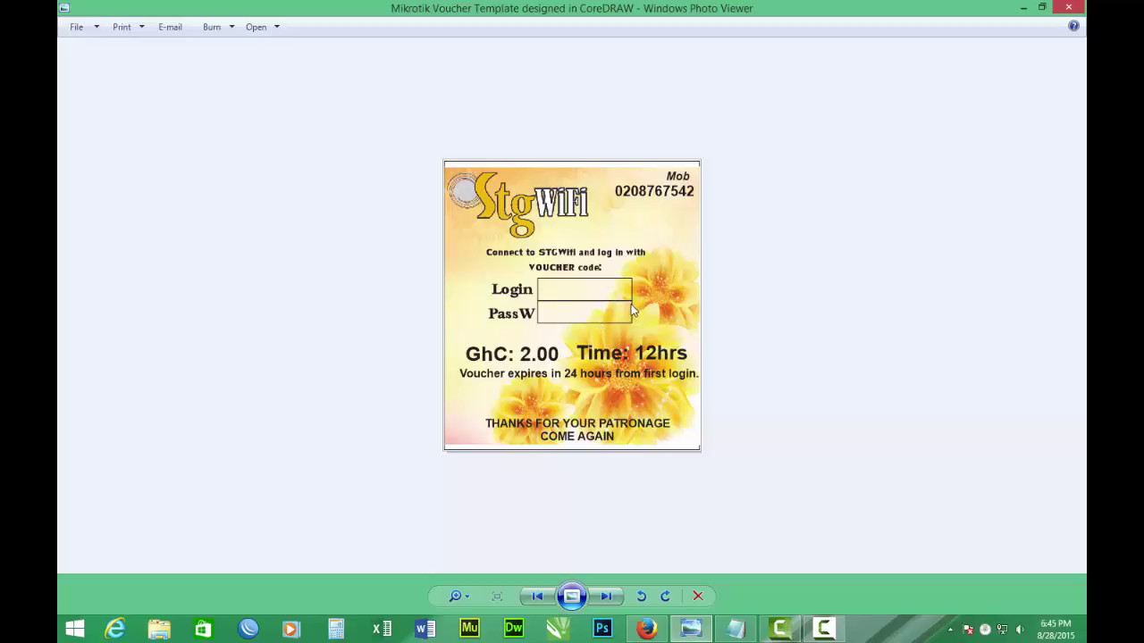
Close the STGWifi voucher template image in Photo Viewer.
click(1068, 10)
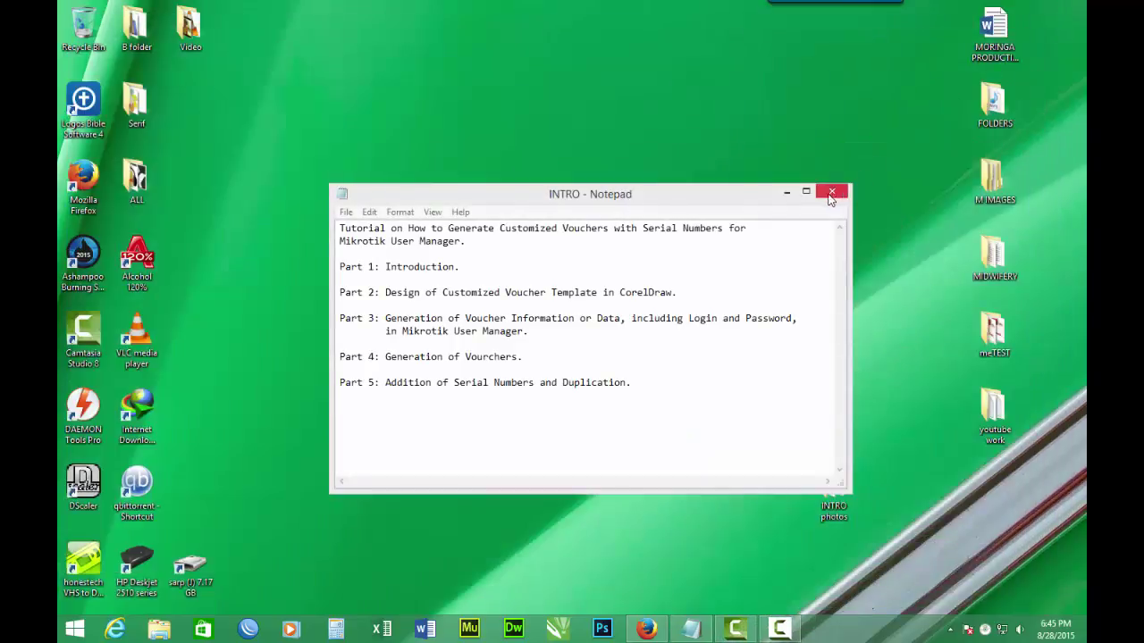
click(785, 192)
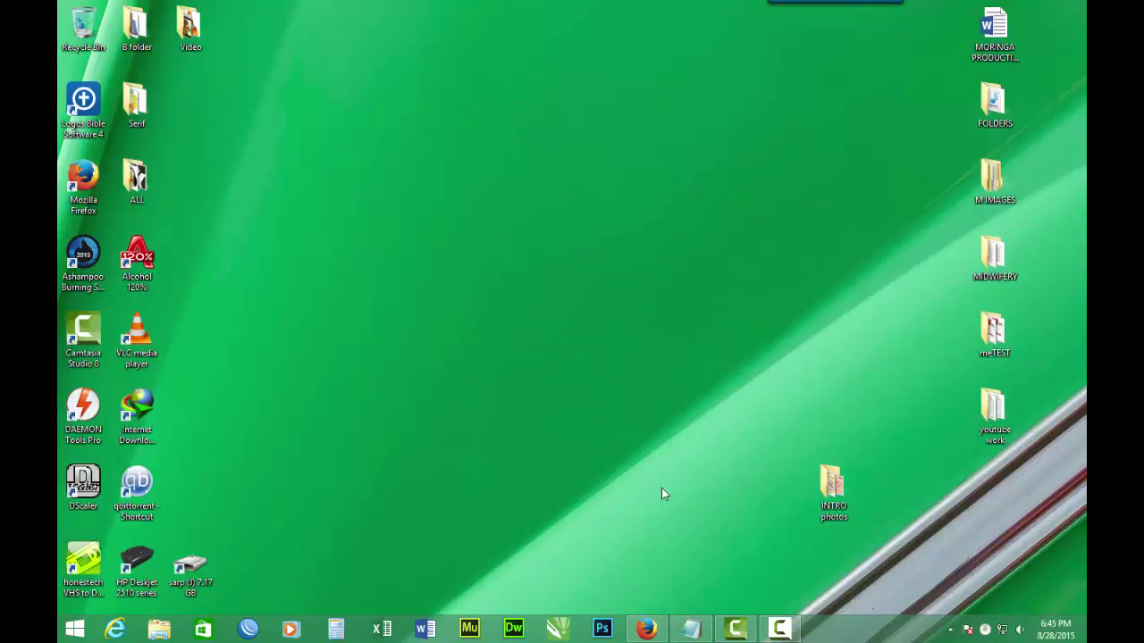
click(642, 626)
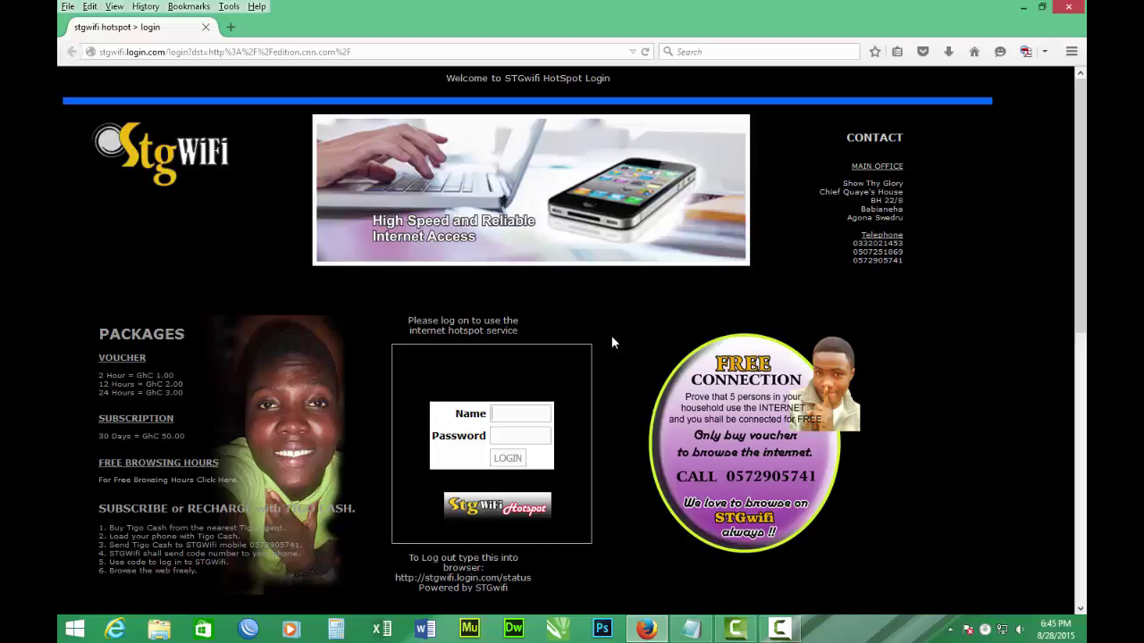
text(ad)
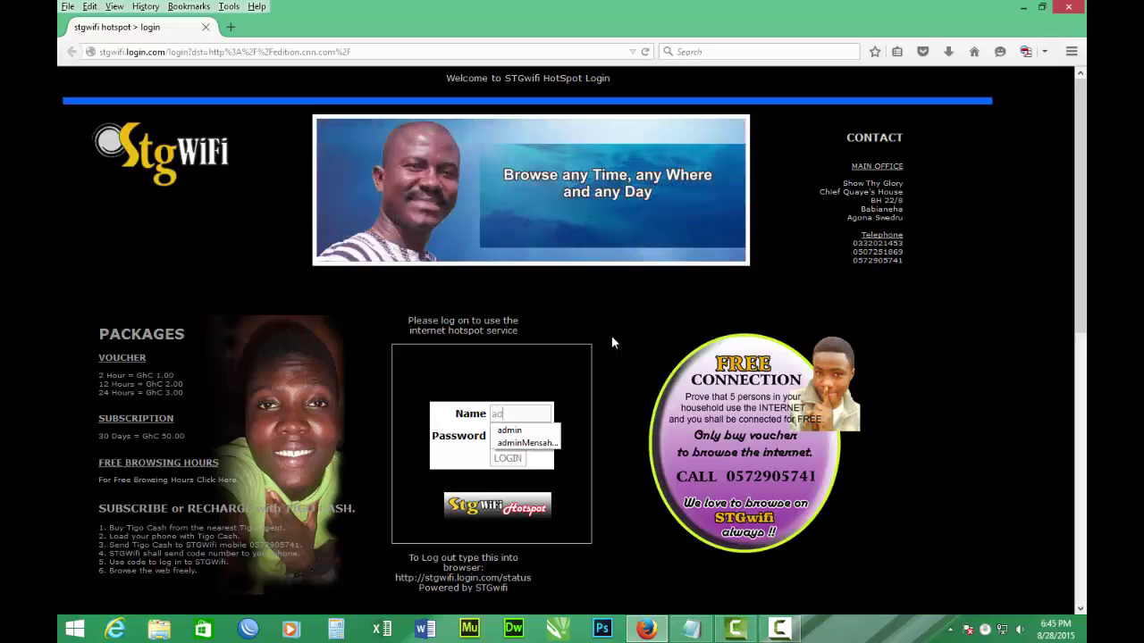
click(532, 429)
key(Tab)
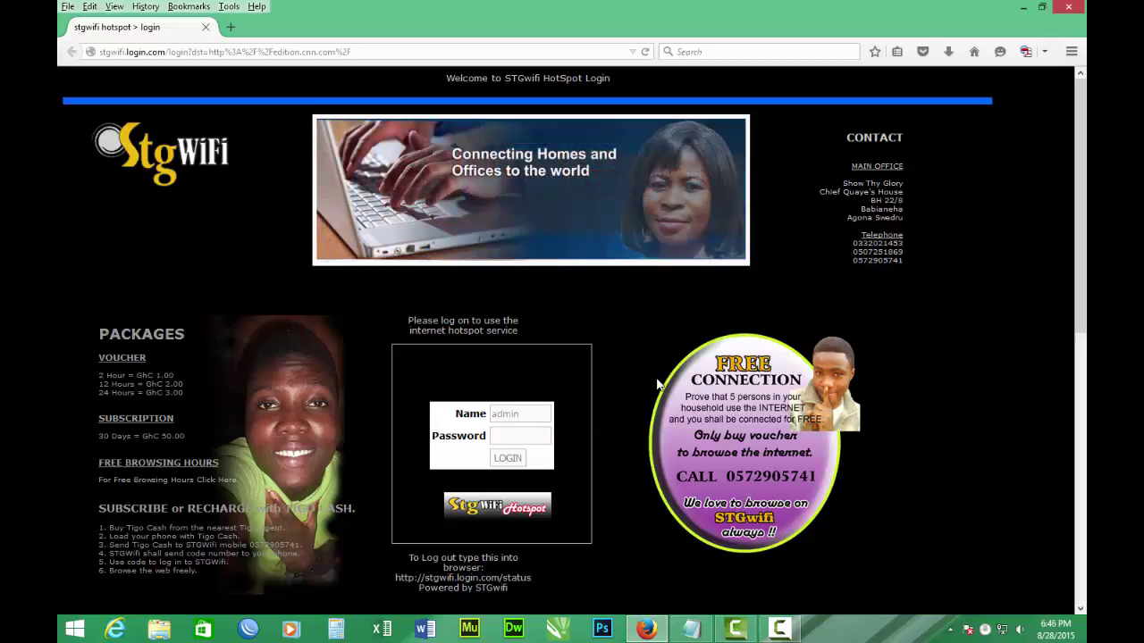
key(Return)
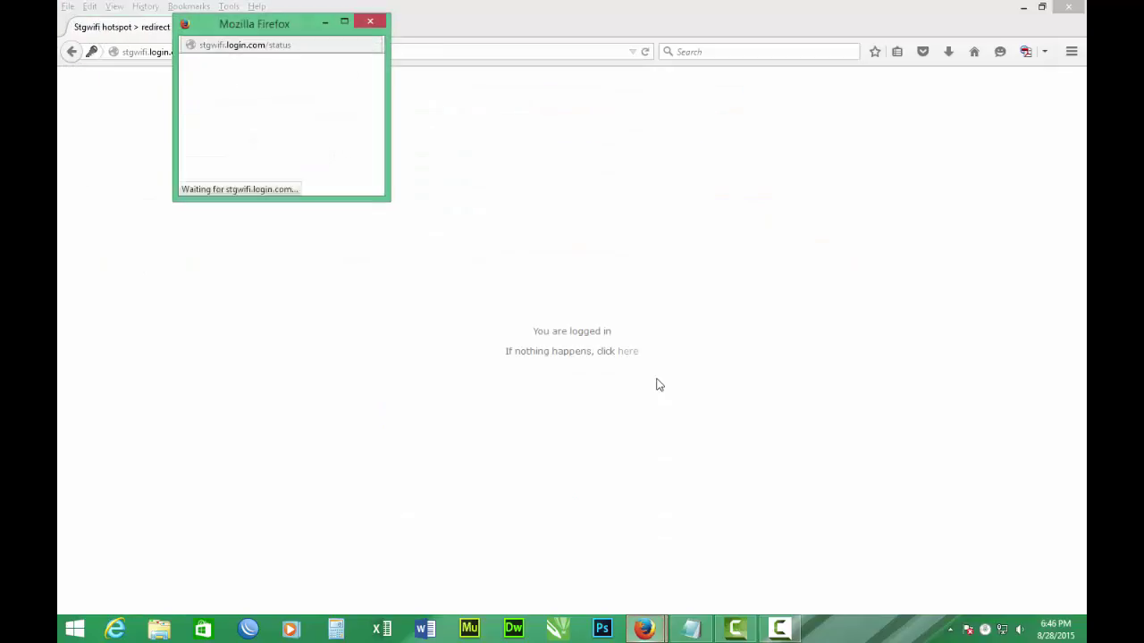
click(325, 23)
Load 192.168.1.3/userman in a new Firefox tab.
click(230, 29)
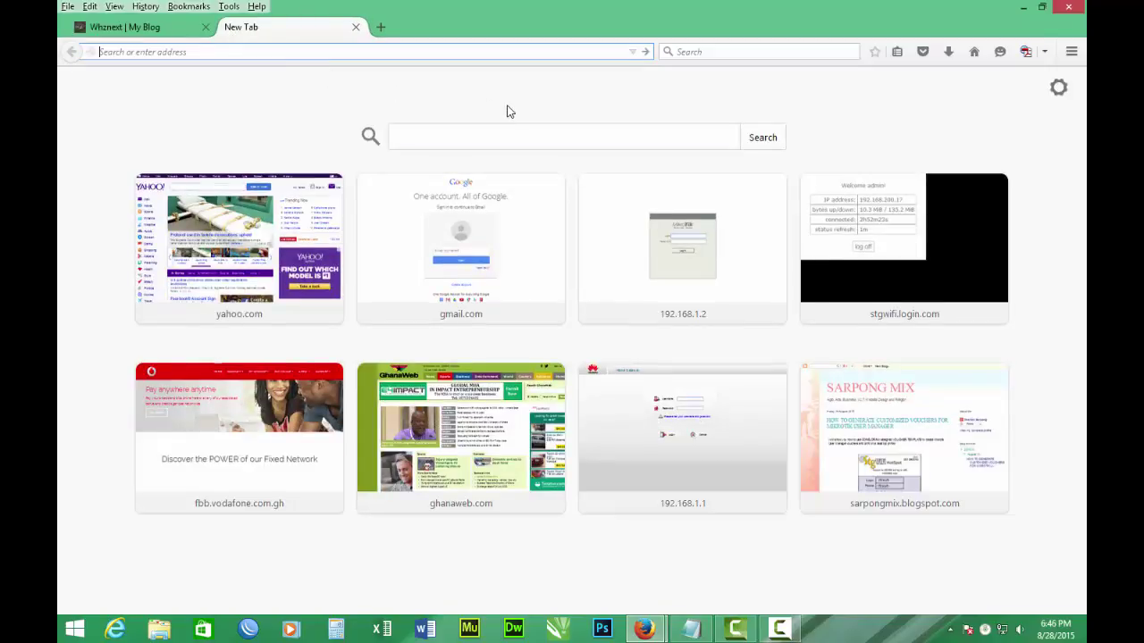
text(192)
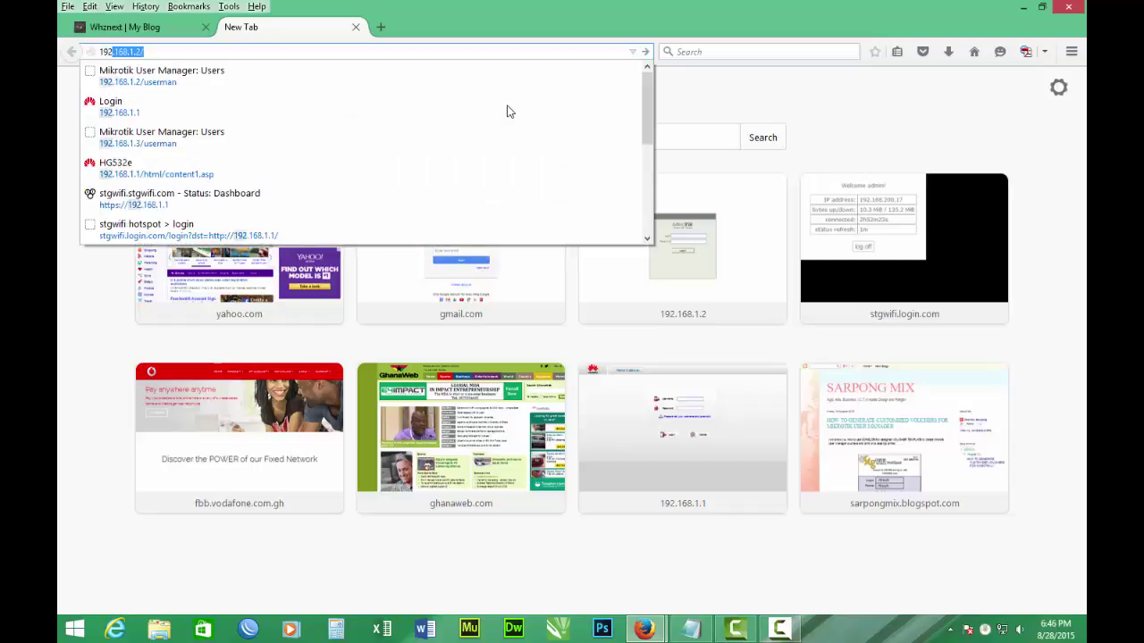
text(.)
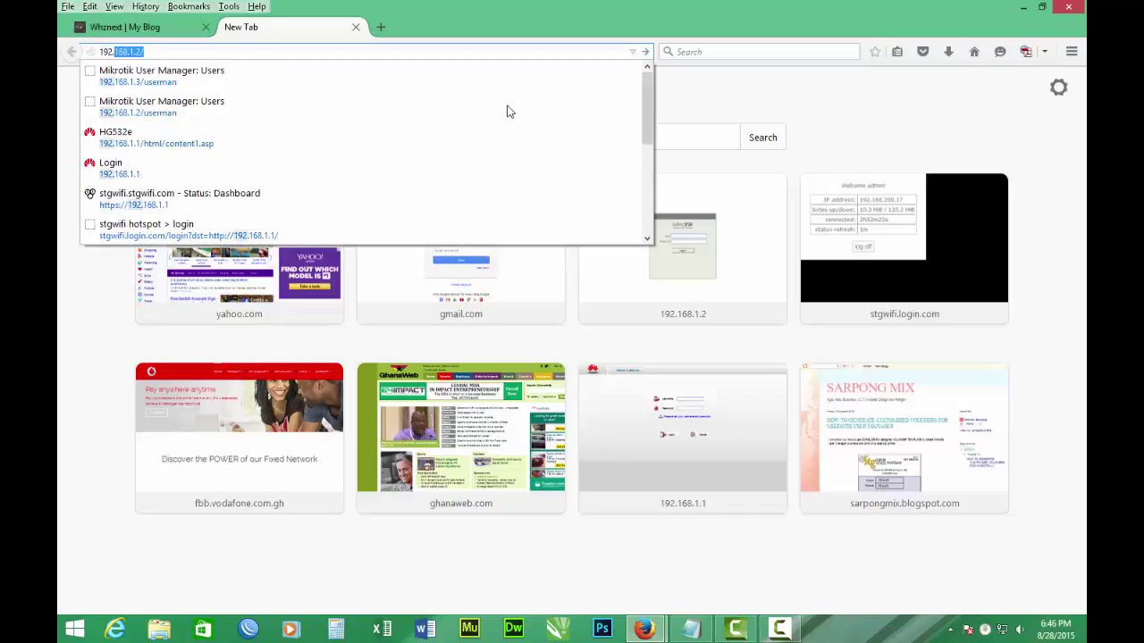
text(1)
text(68.)
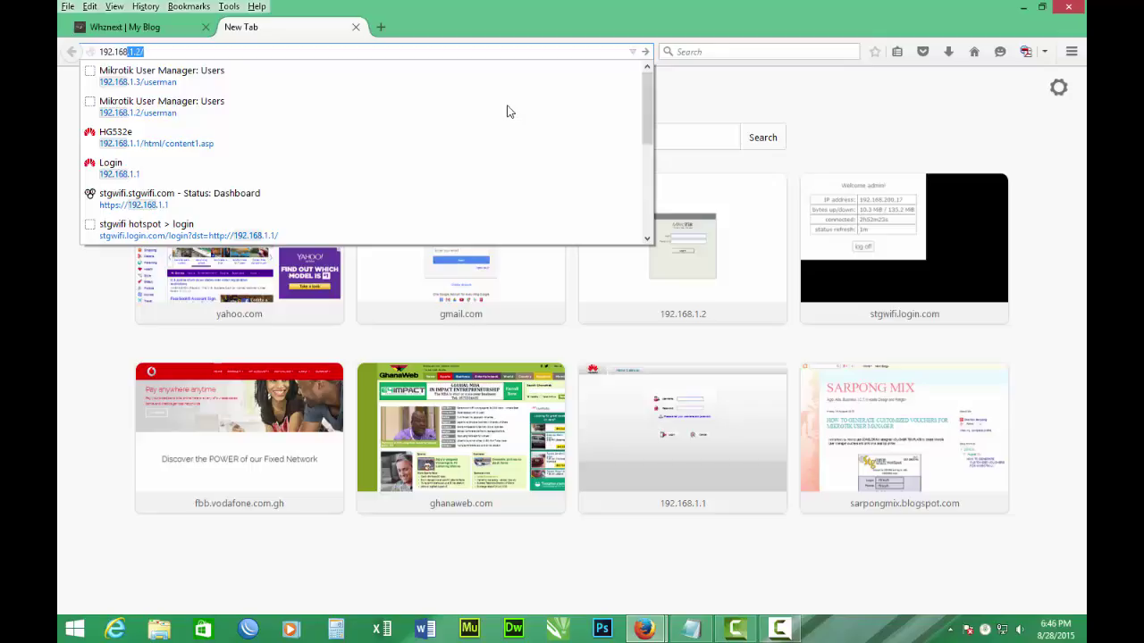
text(1.)
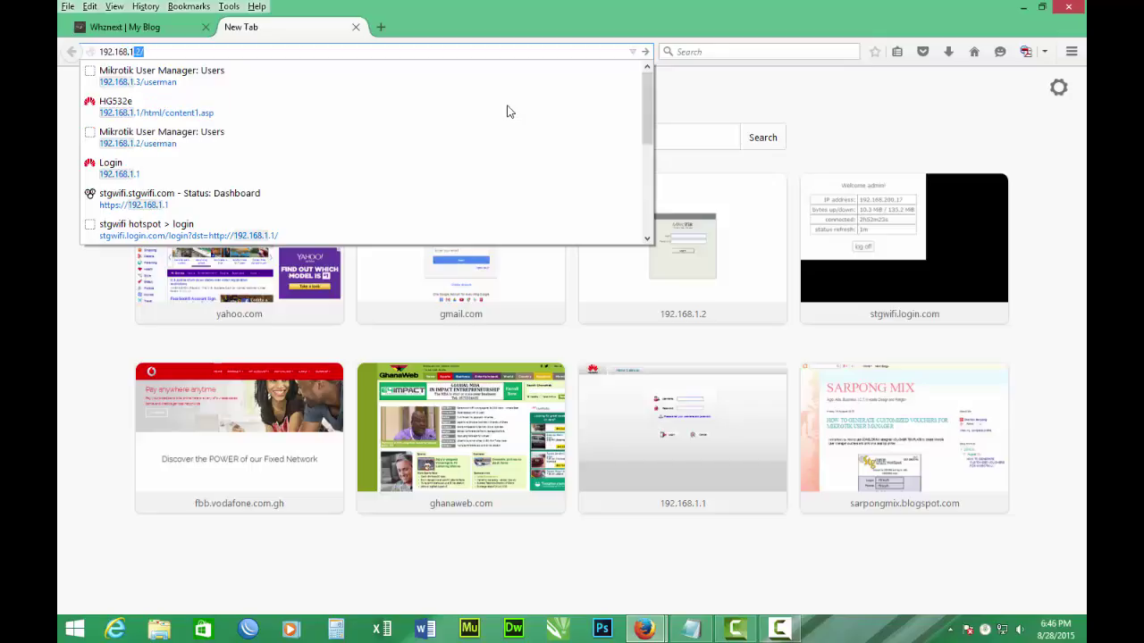
text(3)
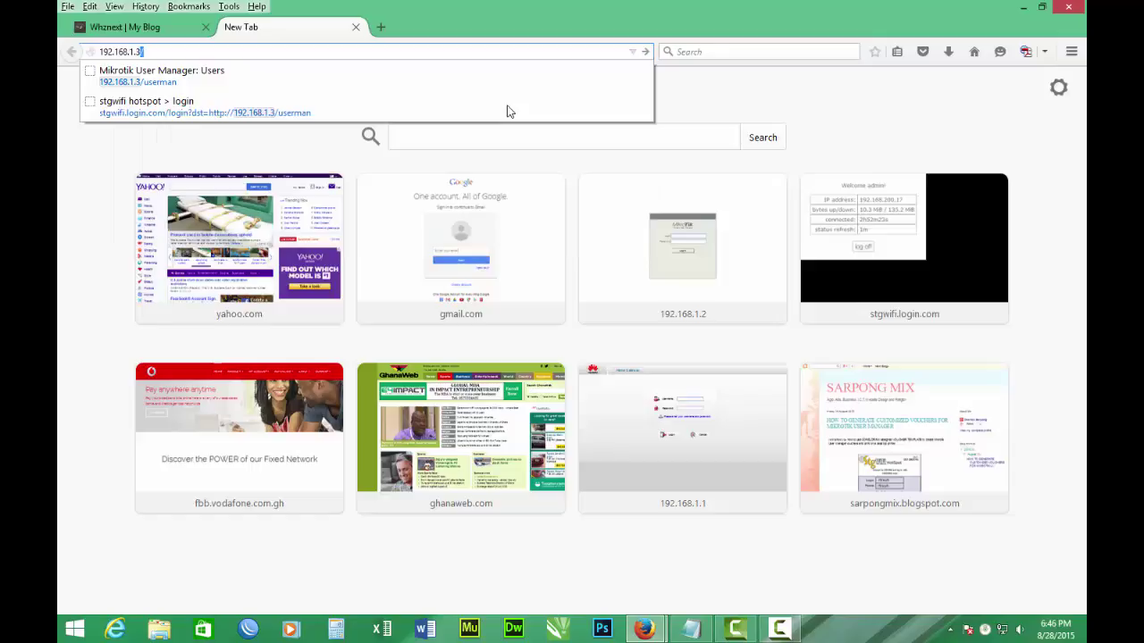
text(/u)
text(ser)
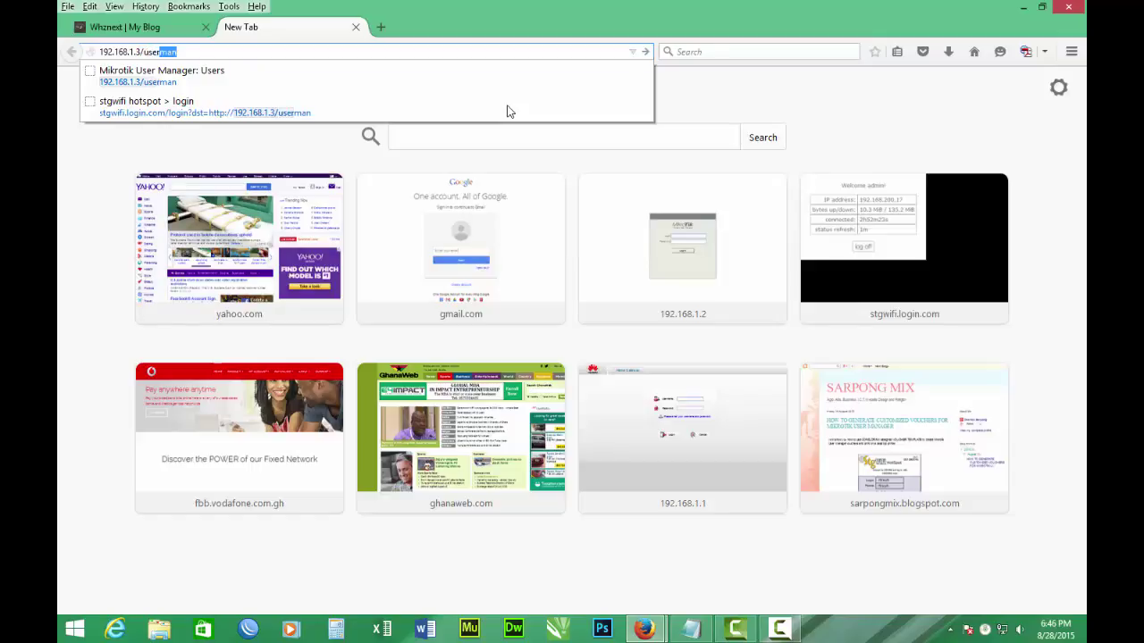
text(man)
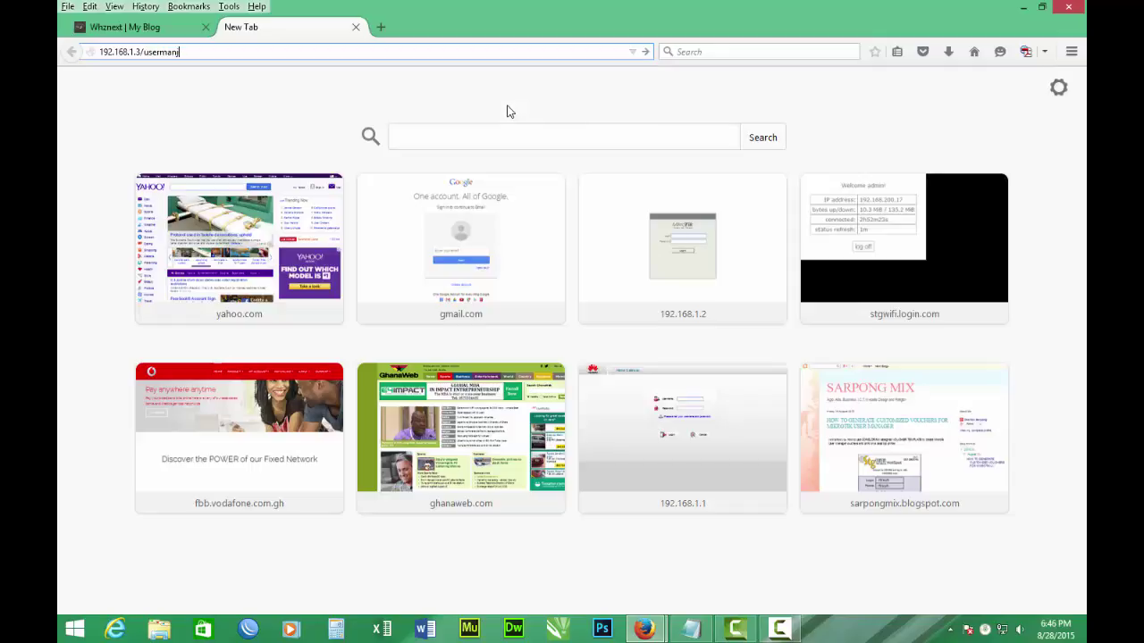
key(Return)
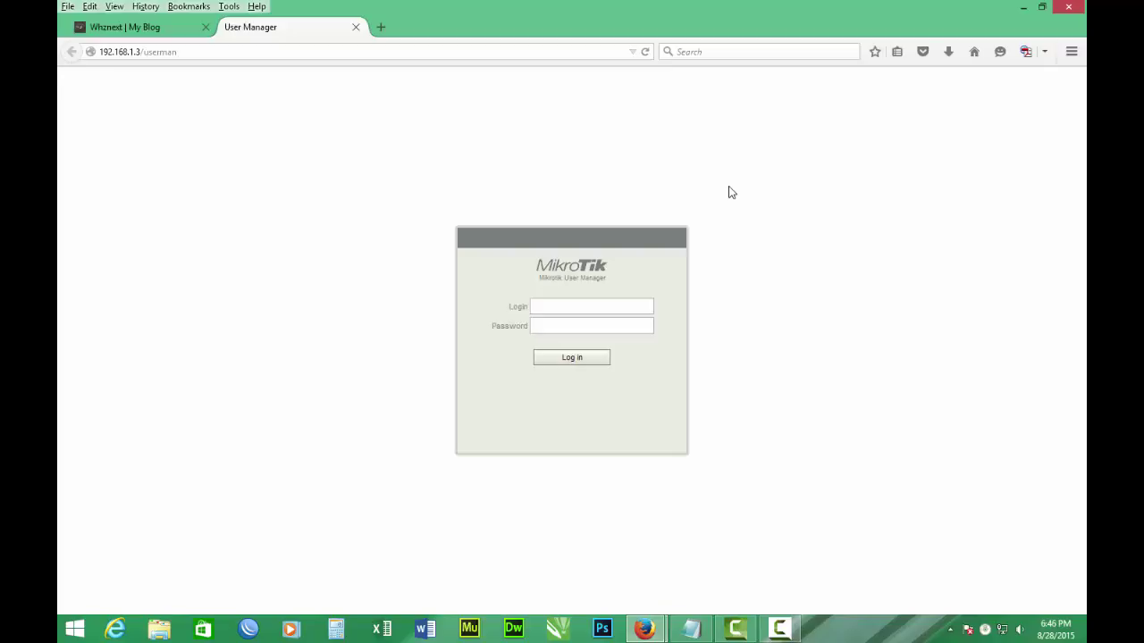
Sign into MikroTik User Manager with login admin.
text(admin)
click(565, 325)
key(Return)
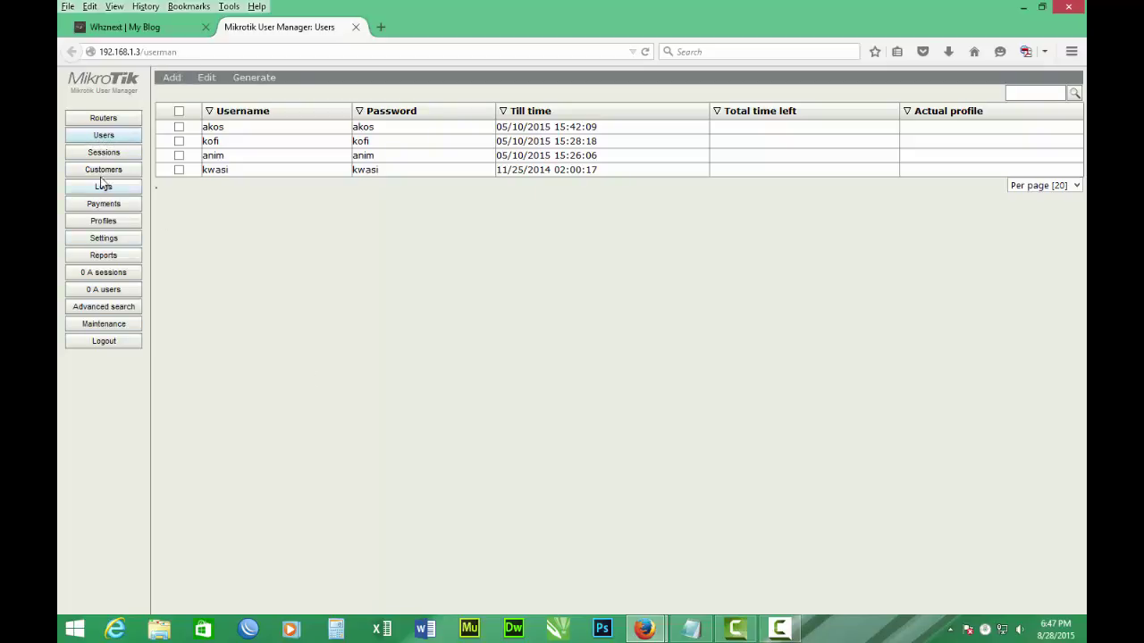
Start a batch user creation via Add > Batch with Number of users set to 10.
click(176, 82)
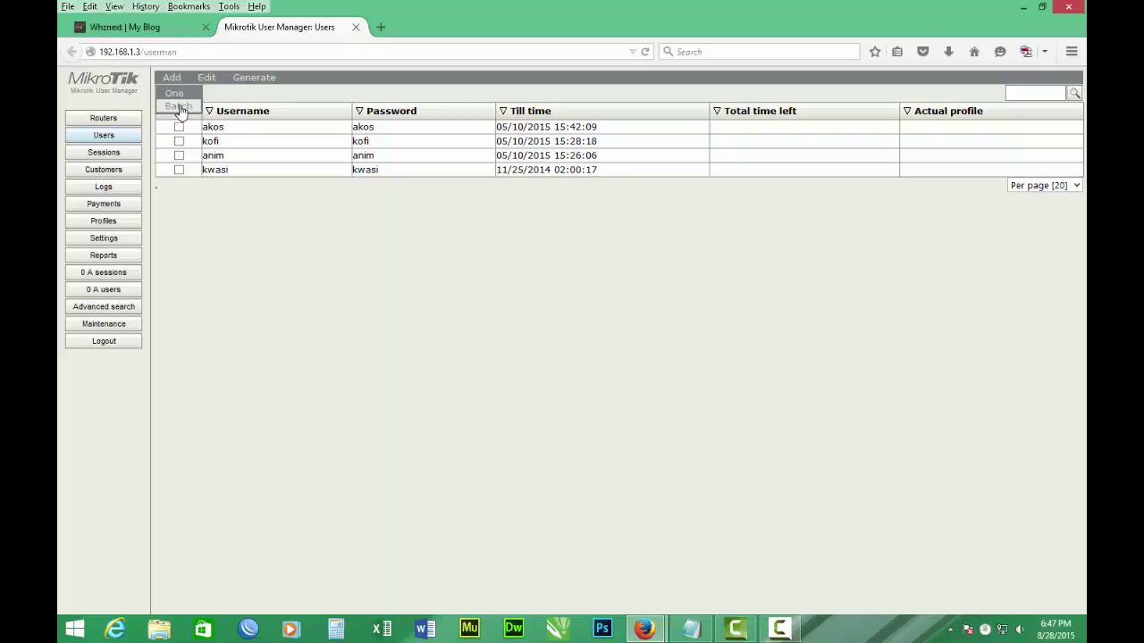
click(178, 107)
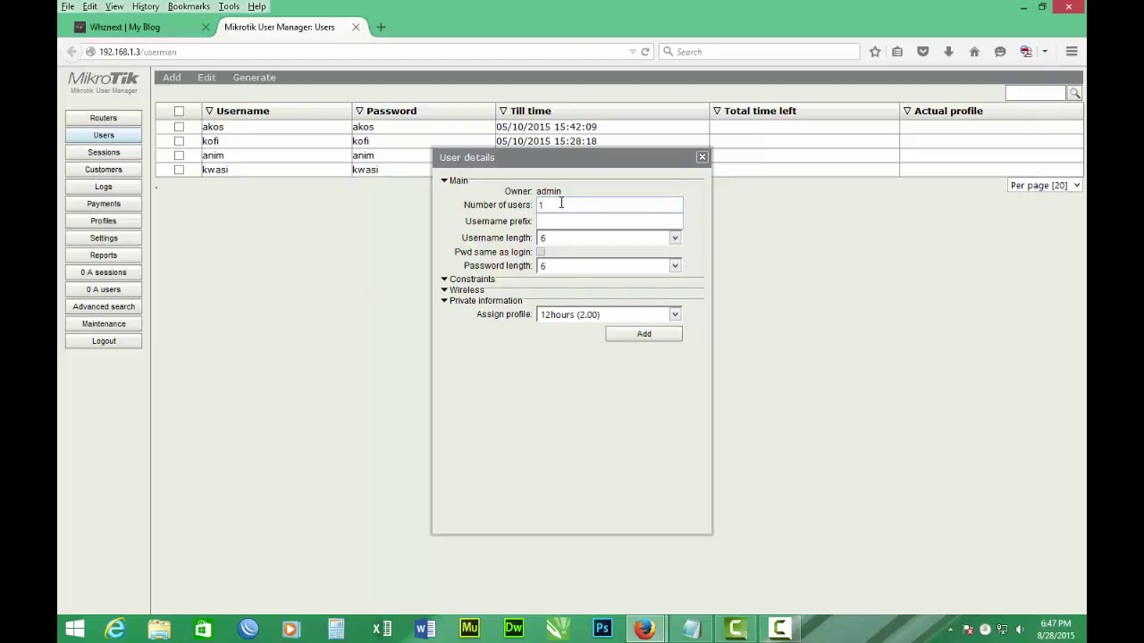
text(0)
Keep the 12hours (2.00) profile assigned and add the ten batch users.
click(675, 317)
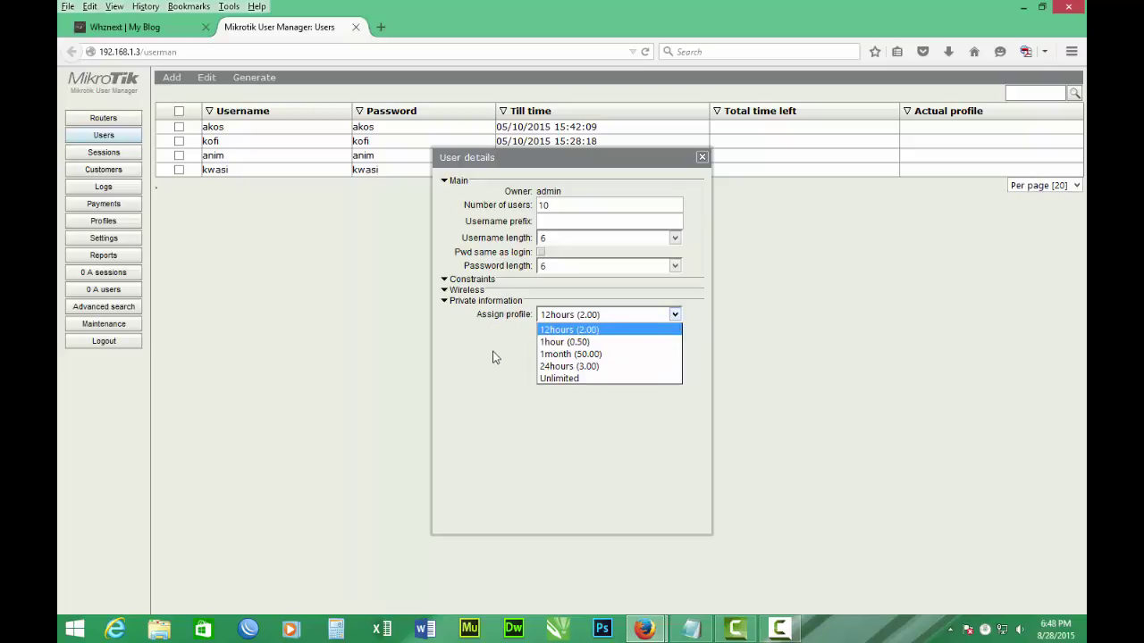
click(505, 348)
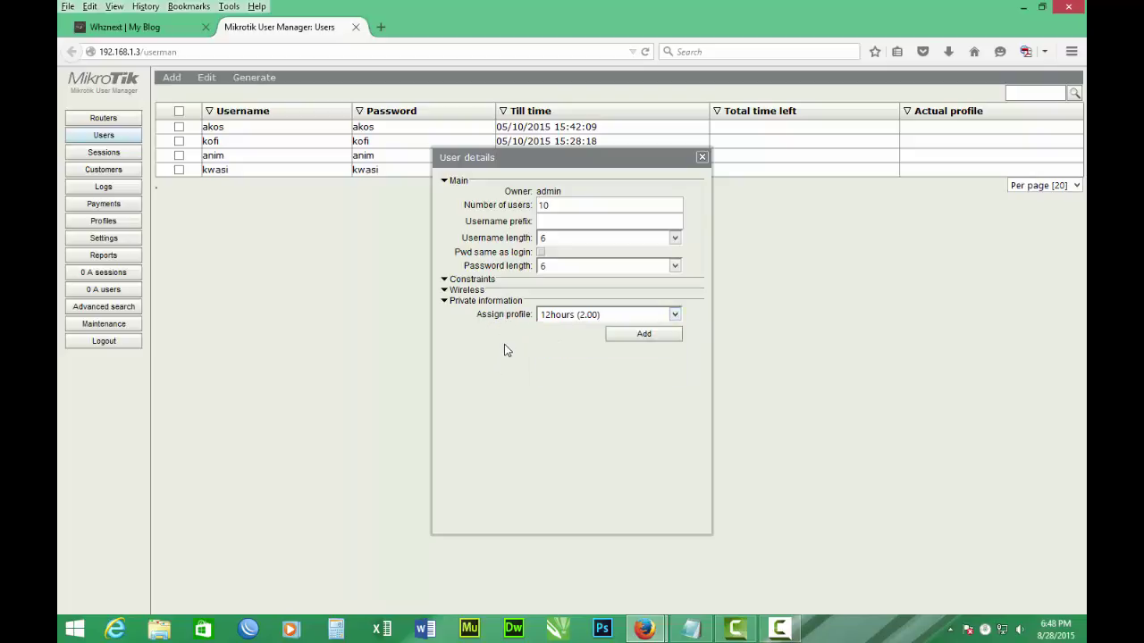
click(674, 315)
click(574, 349)
click(676, 315)
click(570, 353)
click(675, 316)
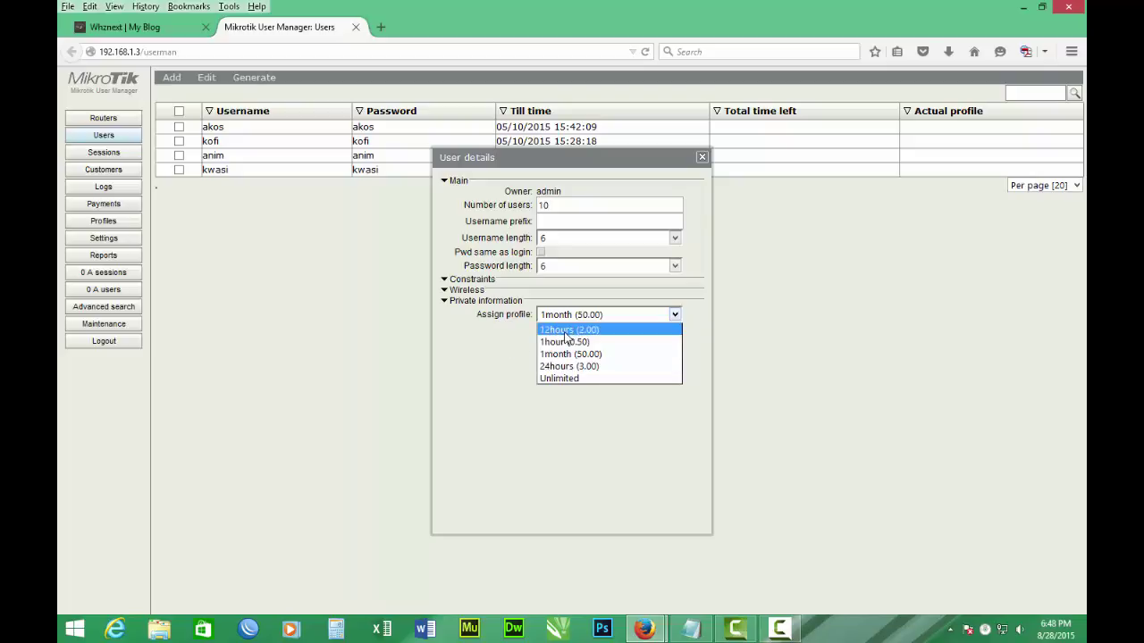
click(565, 333)
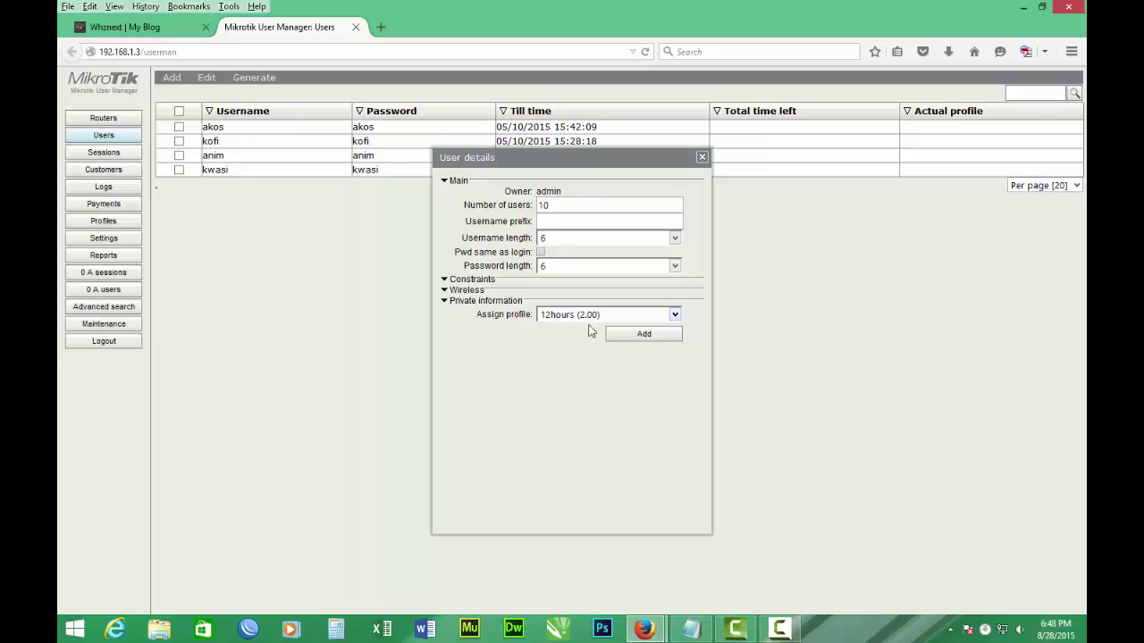
click(644, 335)
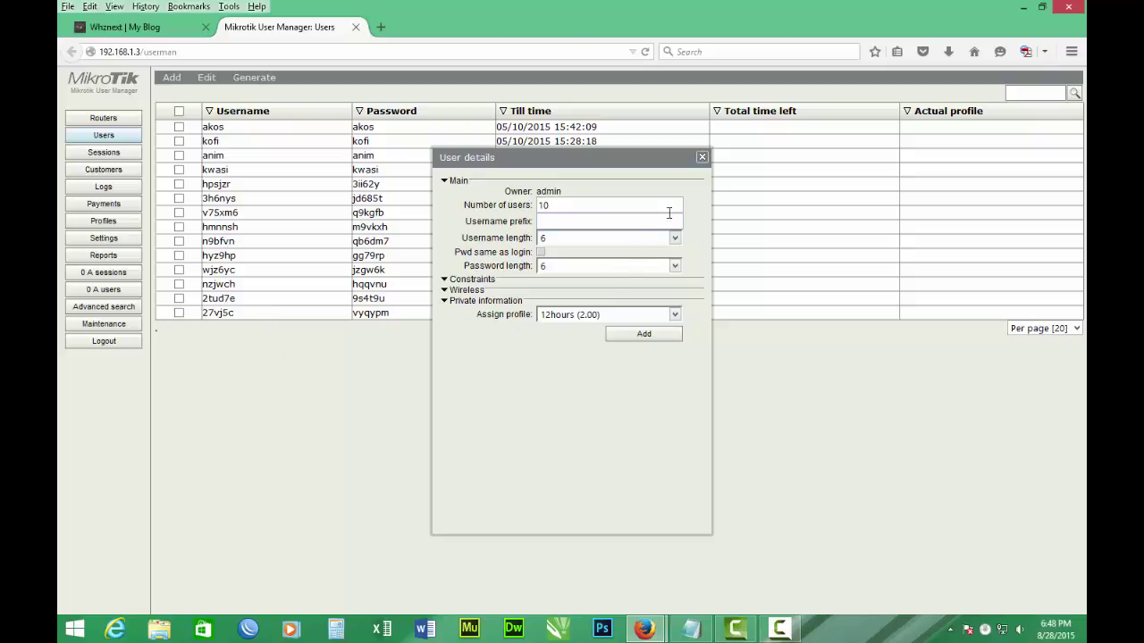
click(701, 158)
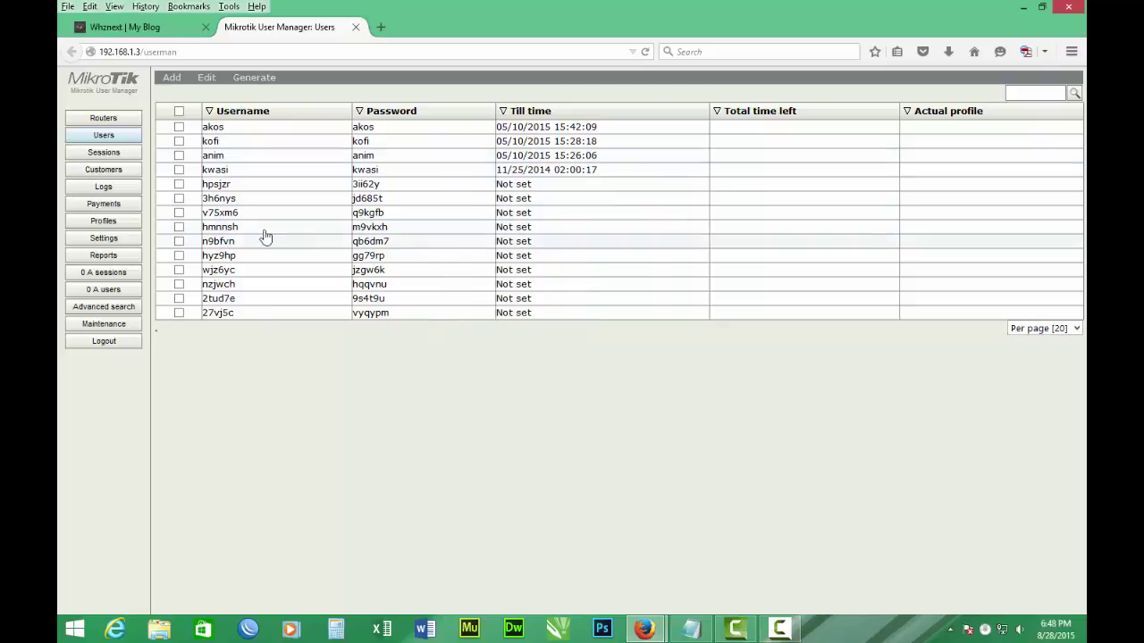
click(179, 185)
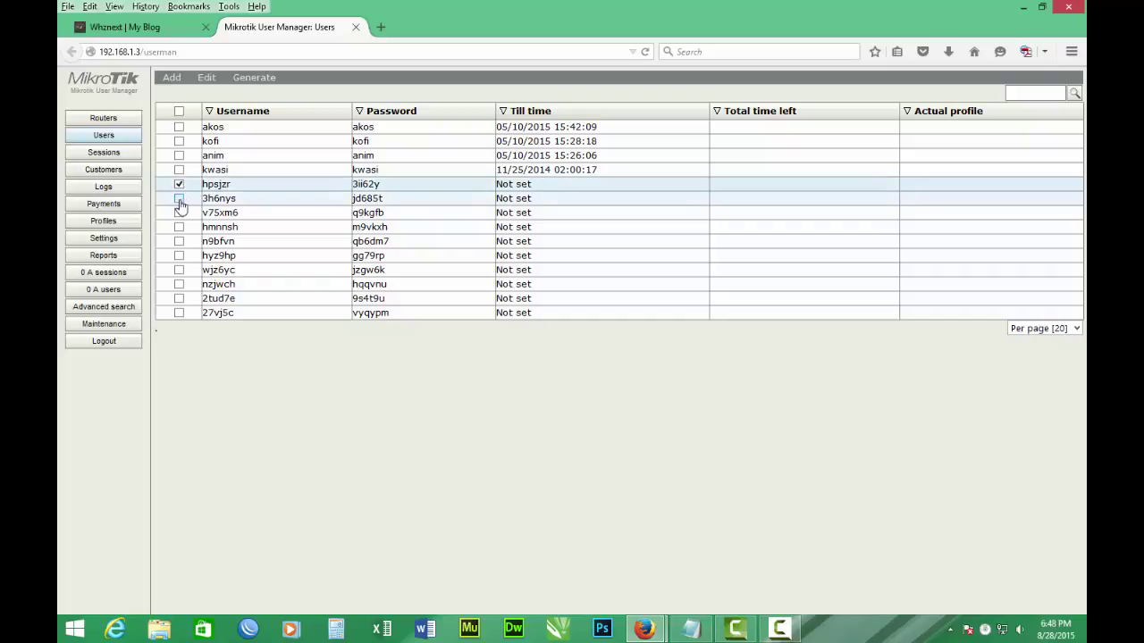
click(179, 199)
click(179, 227)
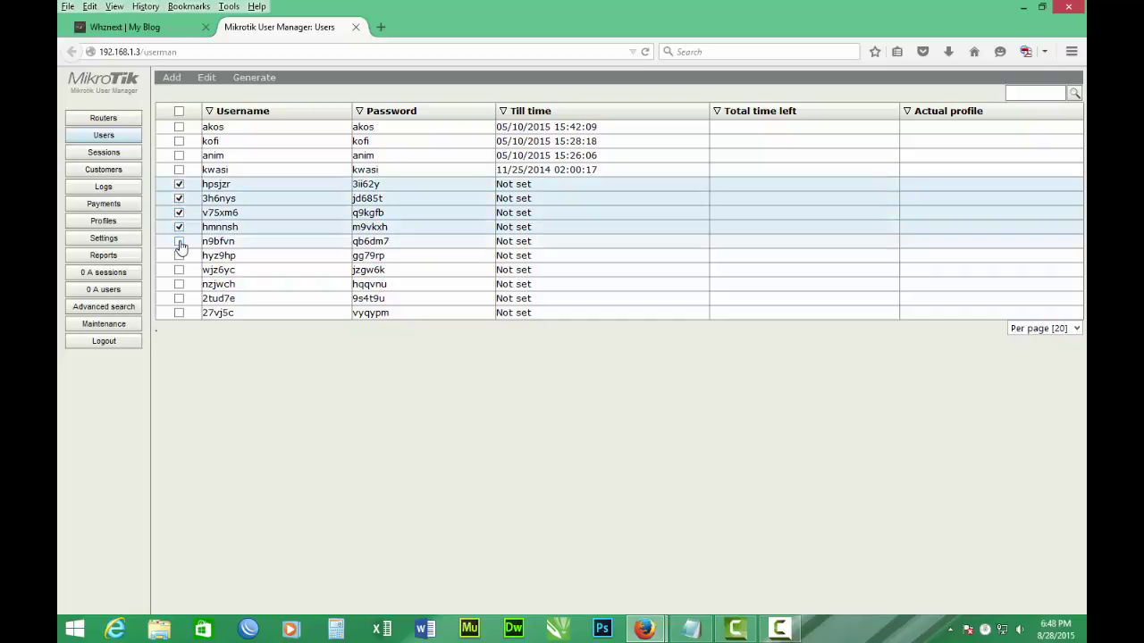
click(179, 241)
click(178, 255)
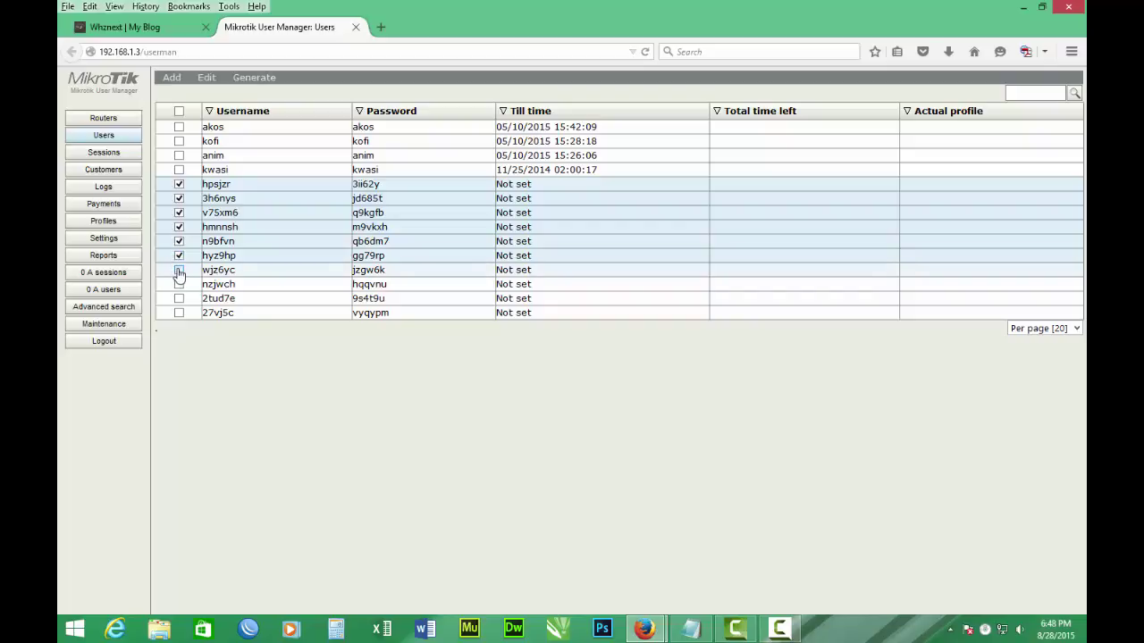
click(179, 271)
click(179, 284)
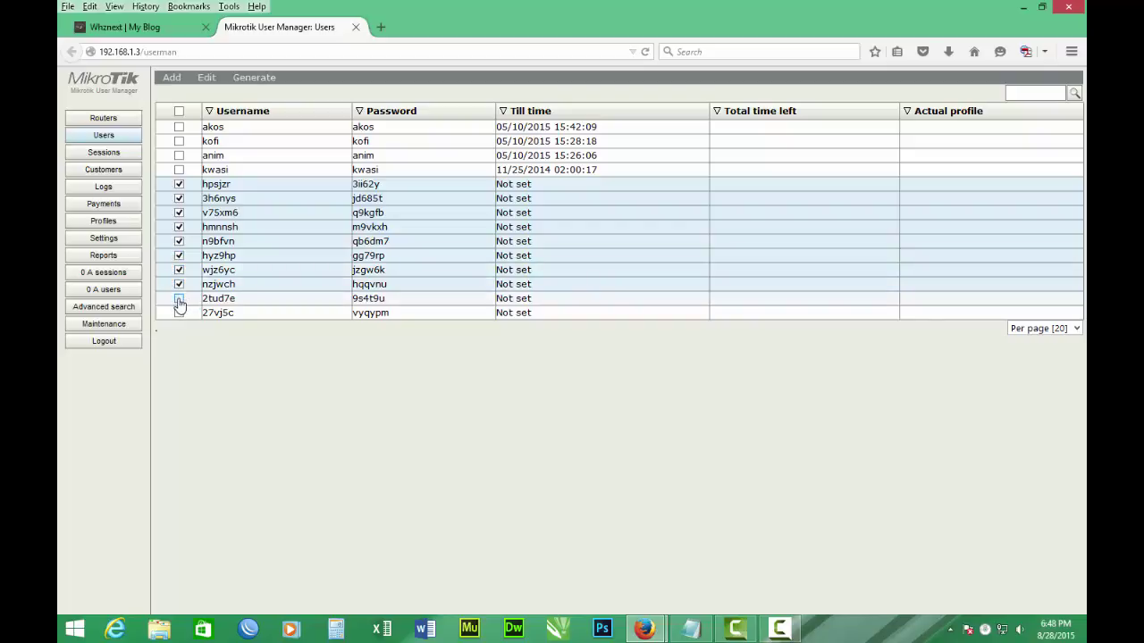
click(178, 298)
click(179, 313)
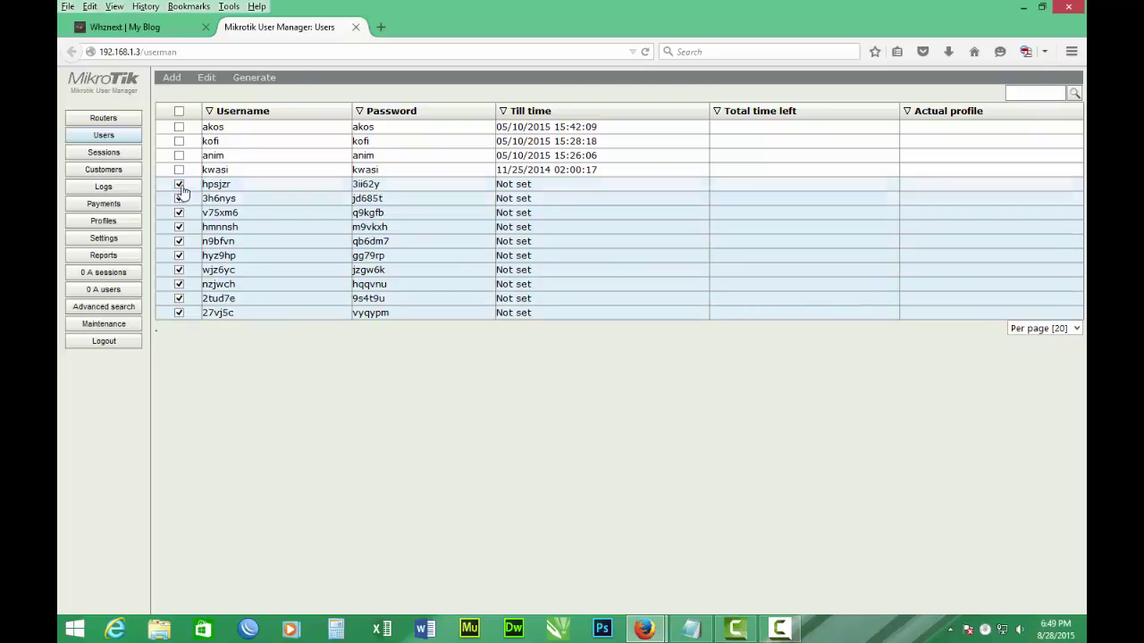
Export the checked users as a downloadable CSV File with Download as file enabled.
click(257, 79)
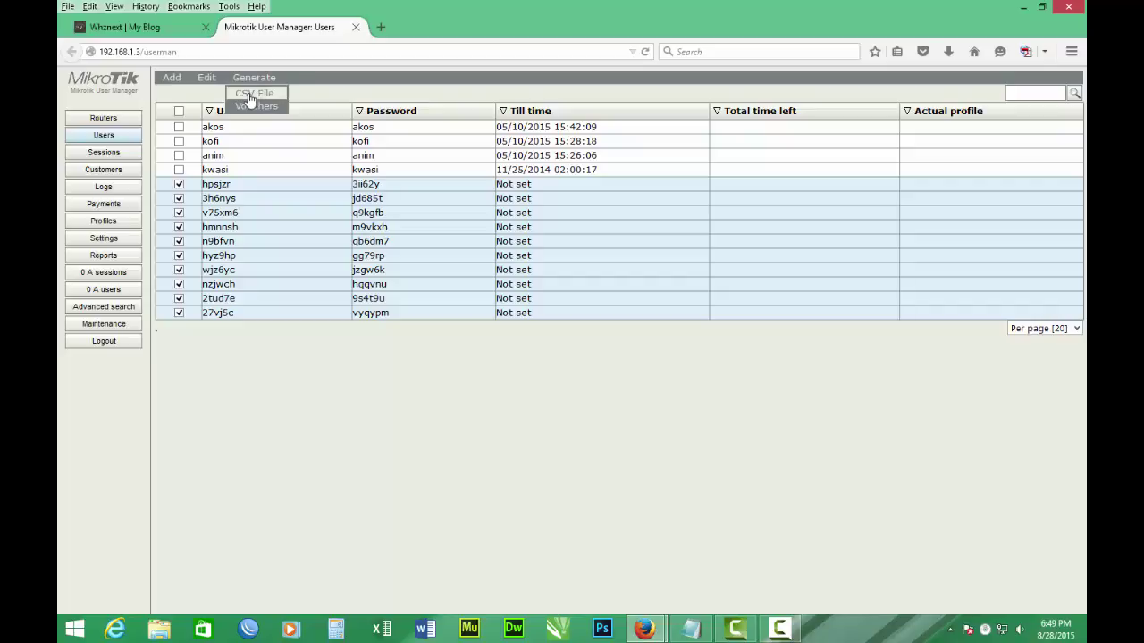
click(249, 94)
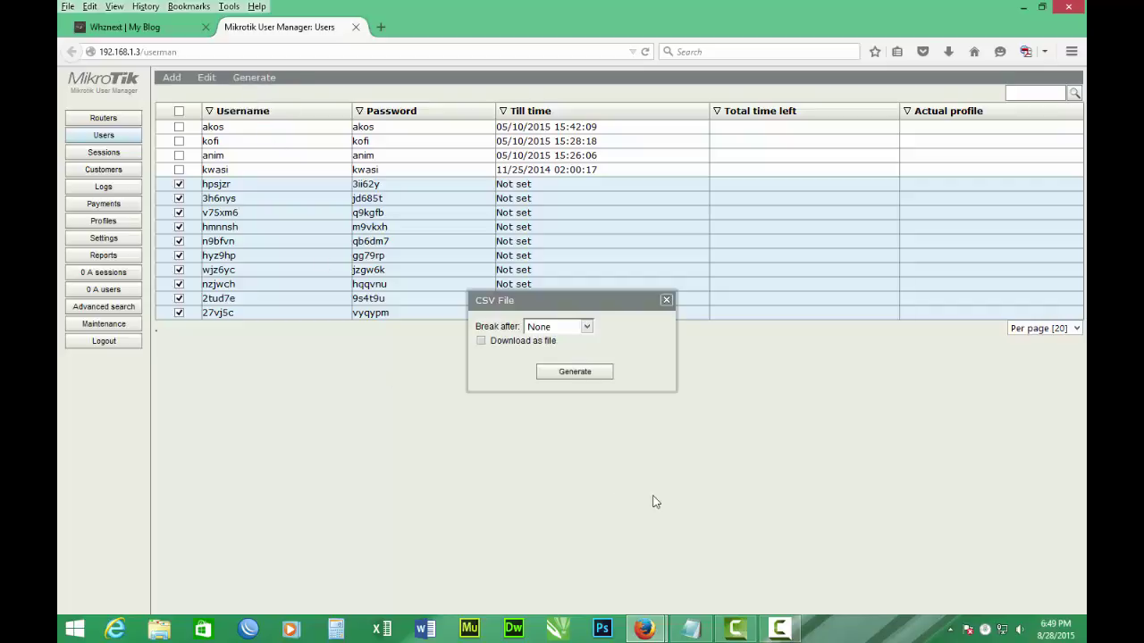
click(481, 342)
click(574, 372)
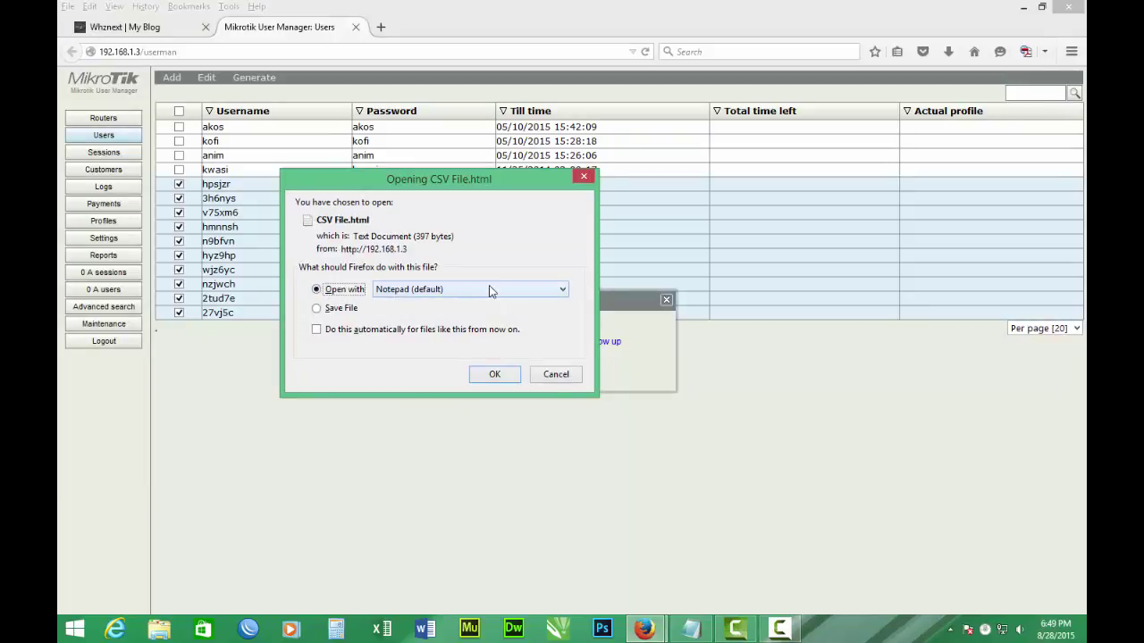
Open CSV File.html in Notepad and move its window lower on screen.
click(497, 375)
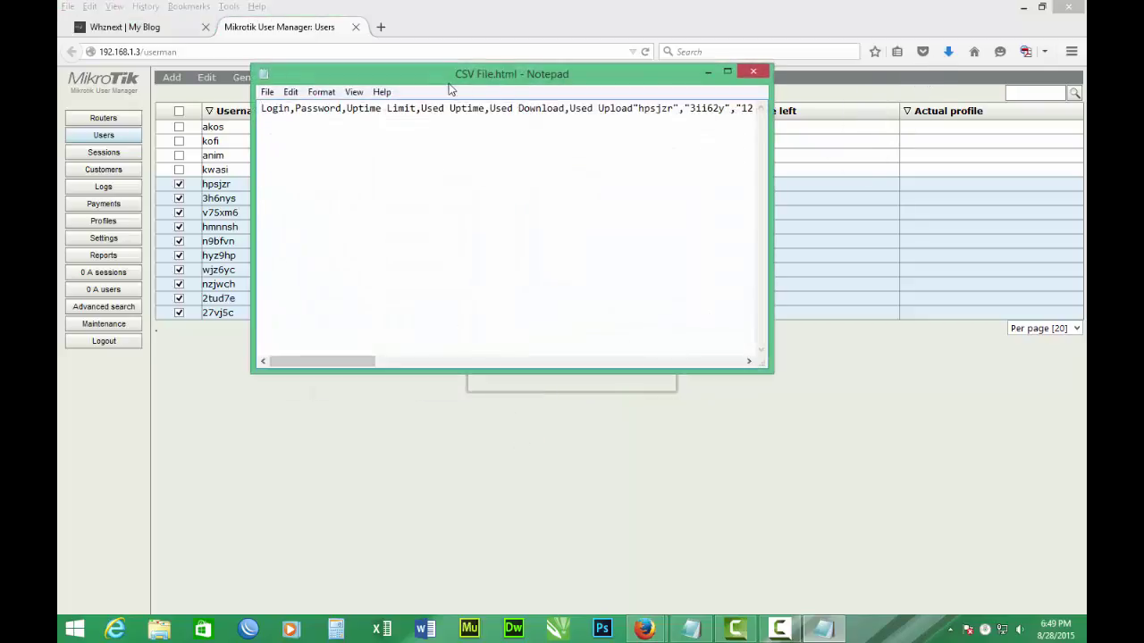
drag(436, 83, 407, 276)
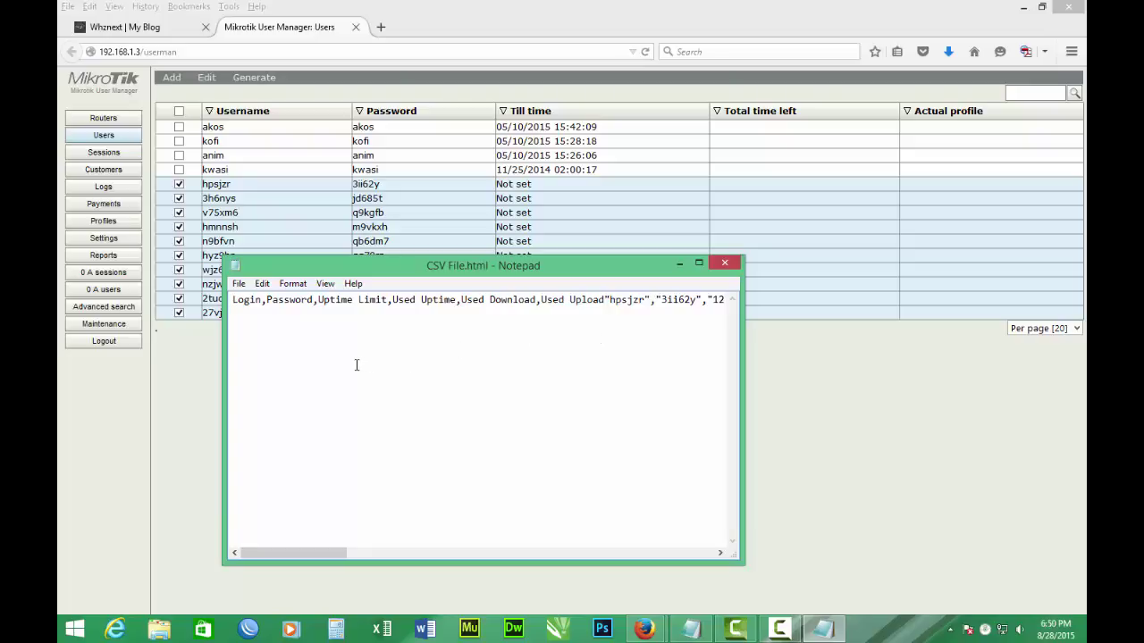
click(239, 288)
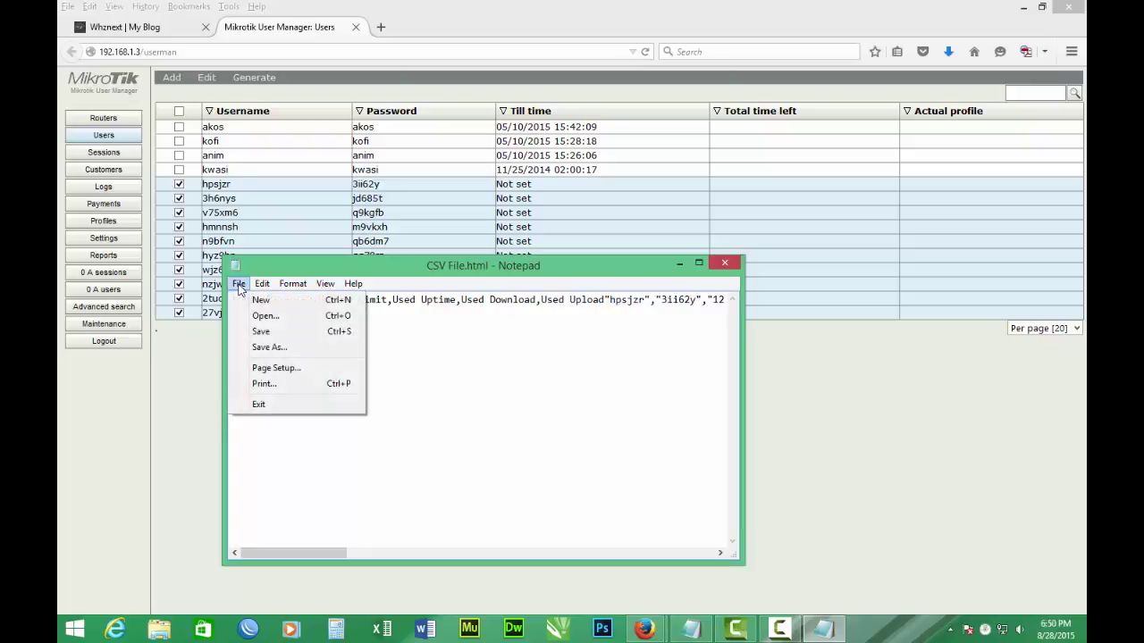
Save the voucher CSV in Documents as 'stgwifi voucher data'.
click(268, 348)
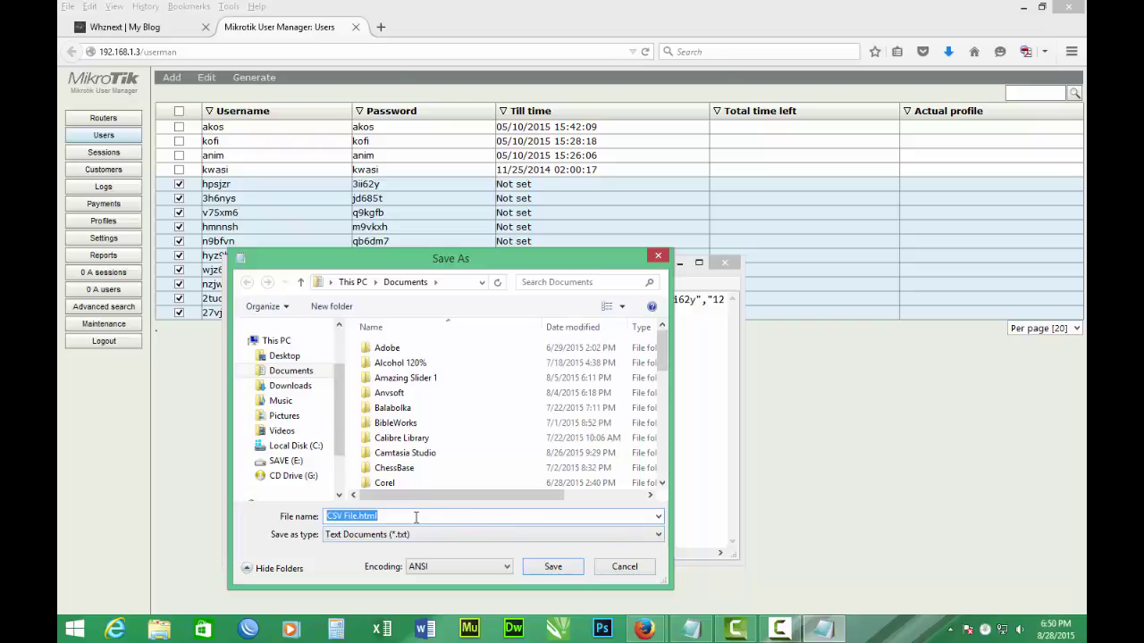
text(st)
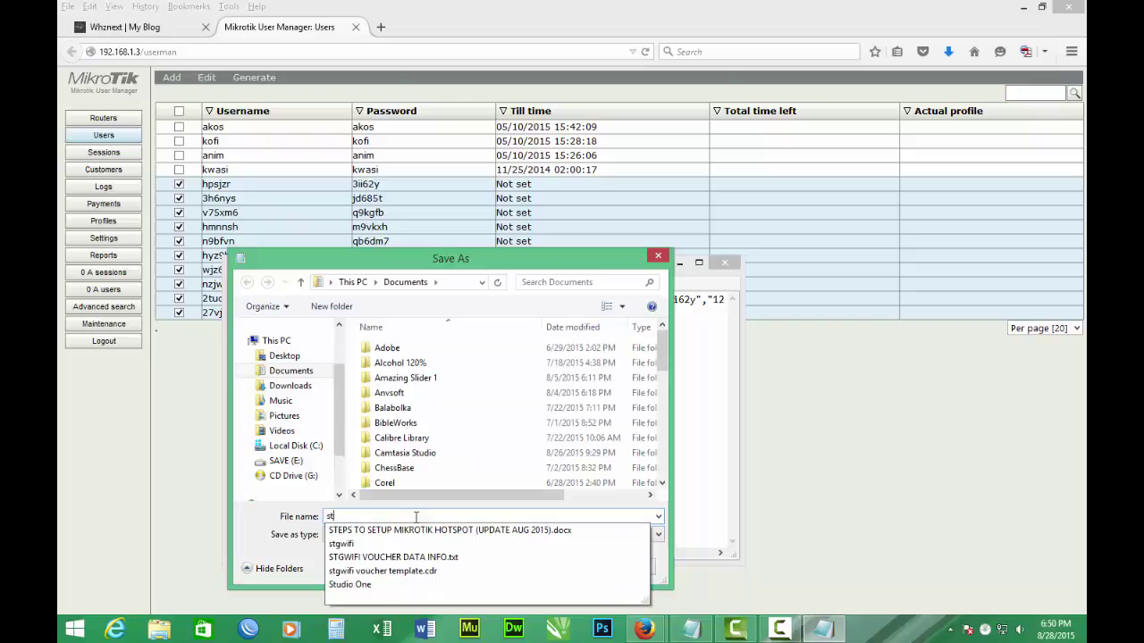
text(gwifi voucher)
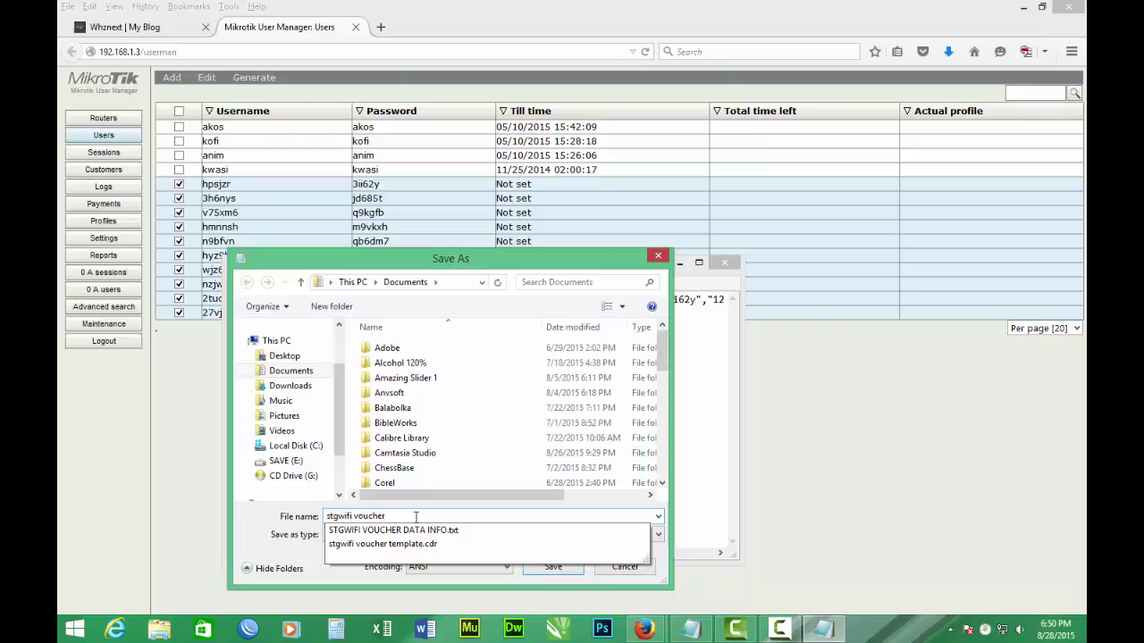
text(data)
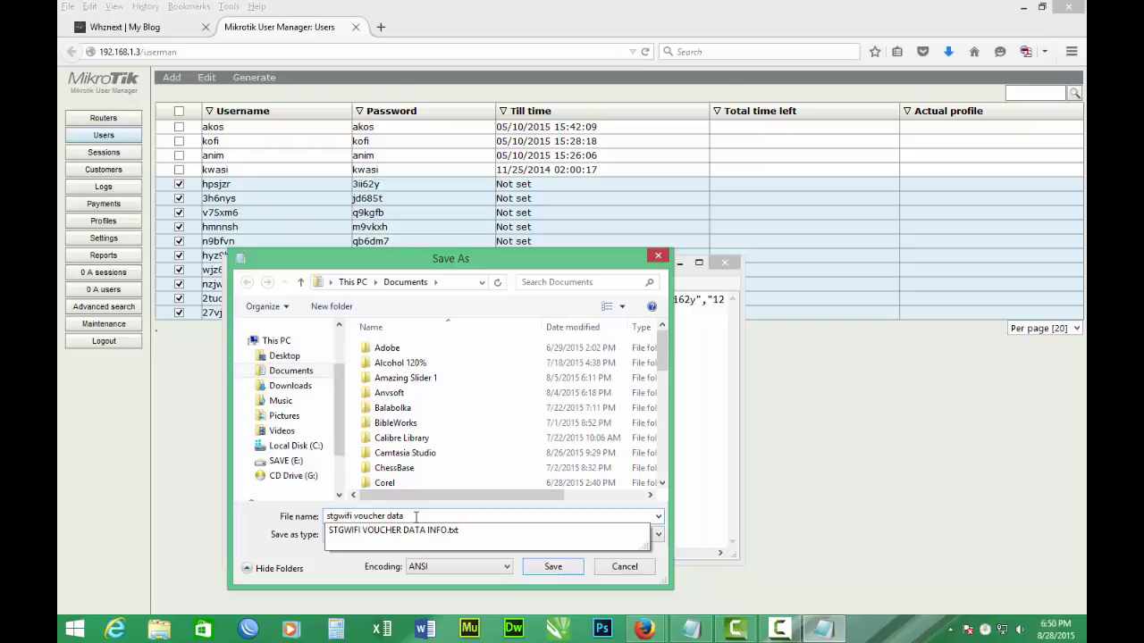
click(555, 572)
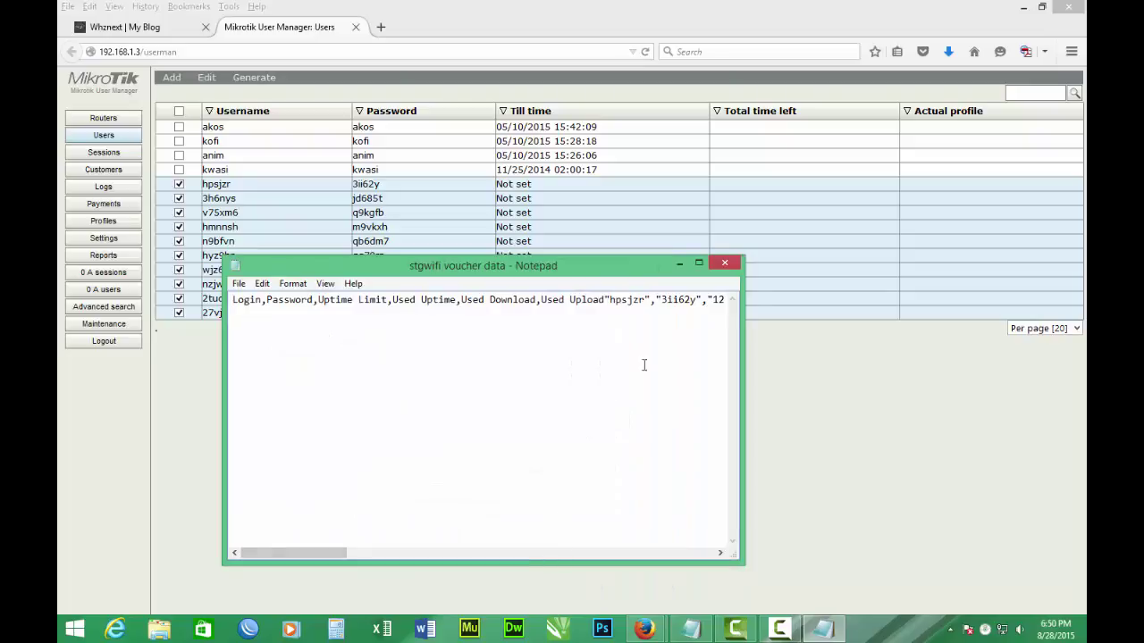
Close Notepad and the CSV File popup, then log out of User Manager.
click(724, 265)
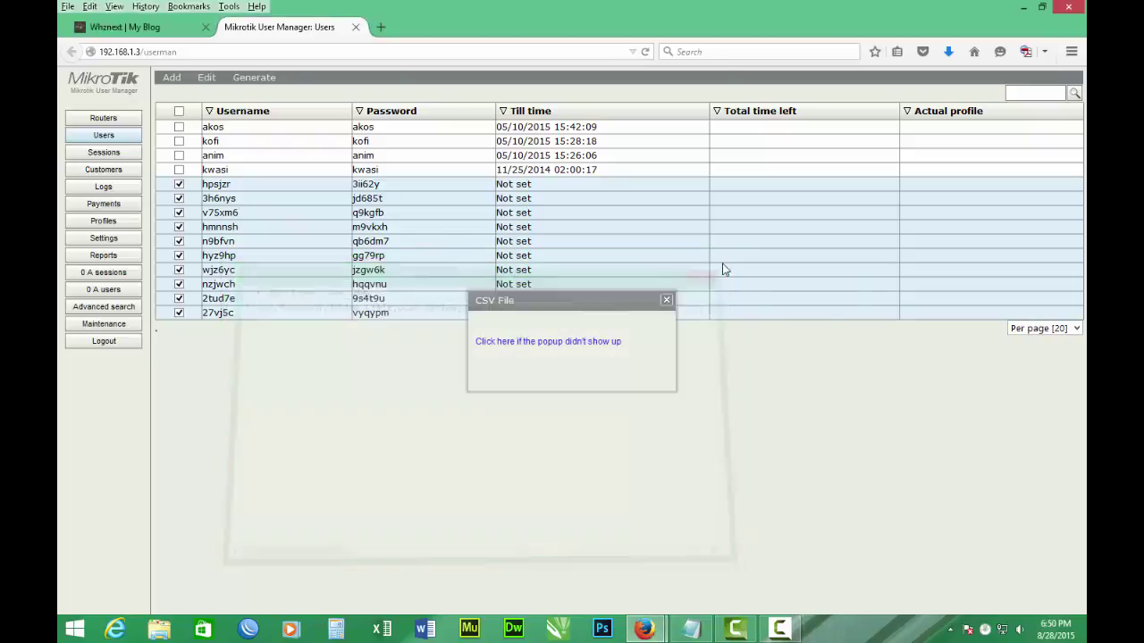
click(667, 300)
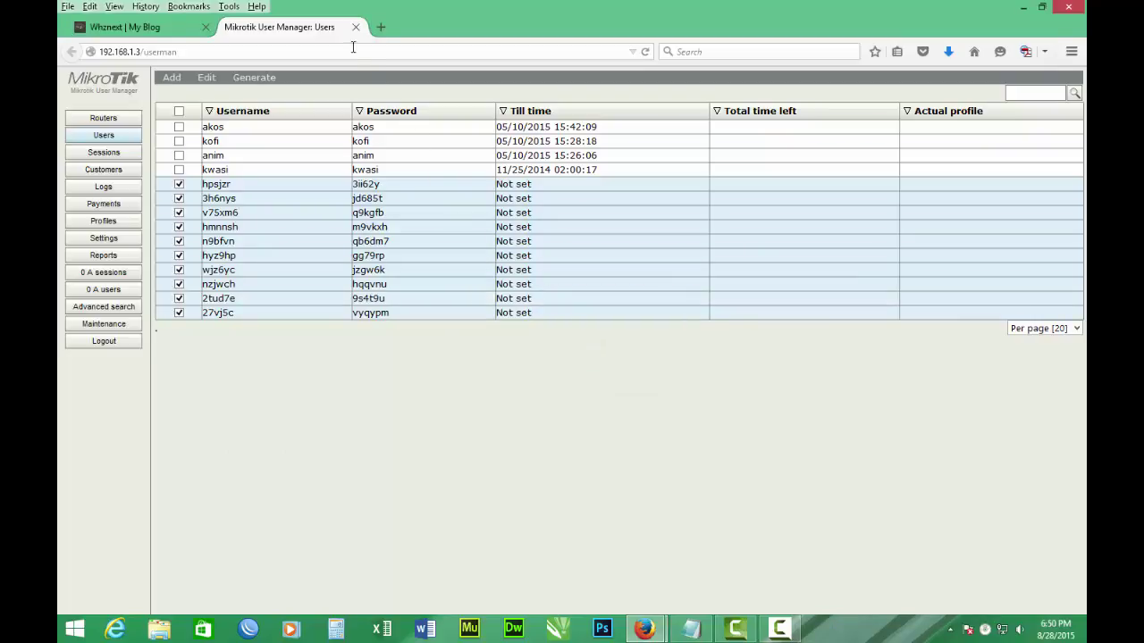
click(103, 343)
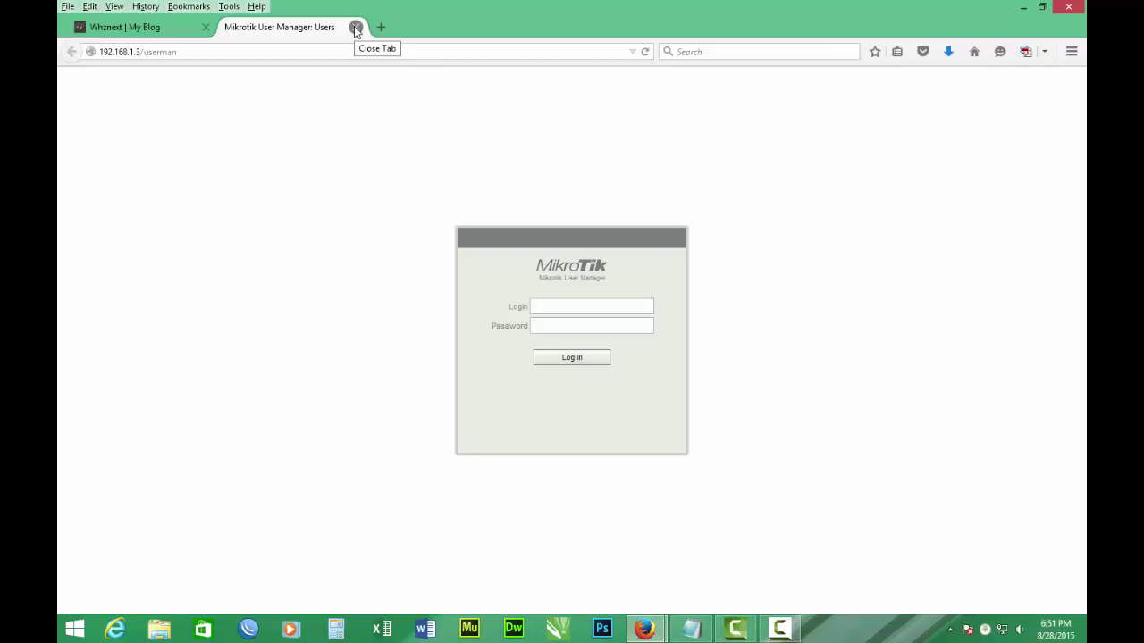
Minimize Firefox and open Documents in File Explorer to find 'stgwifi voucher data'.
click(1023, 9)
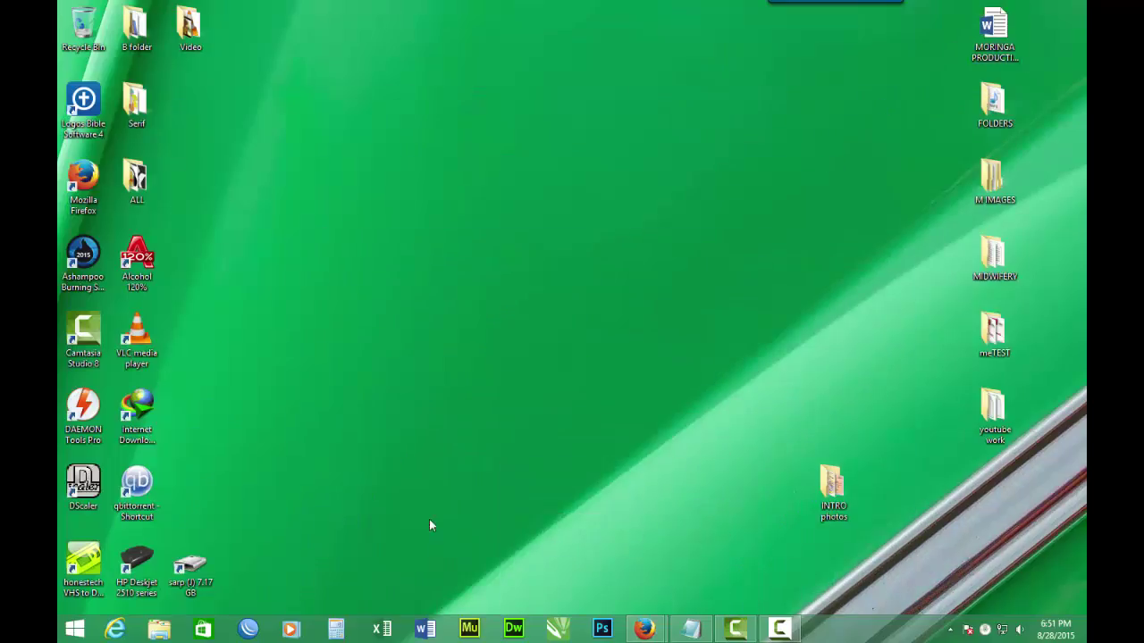
click(158, 630)
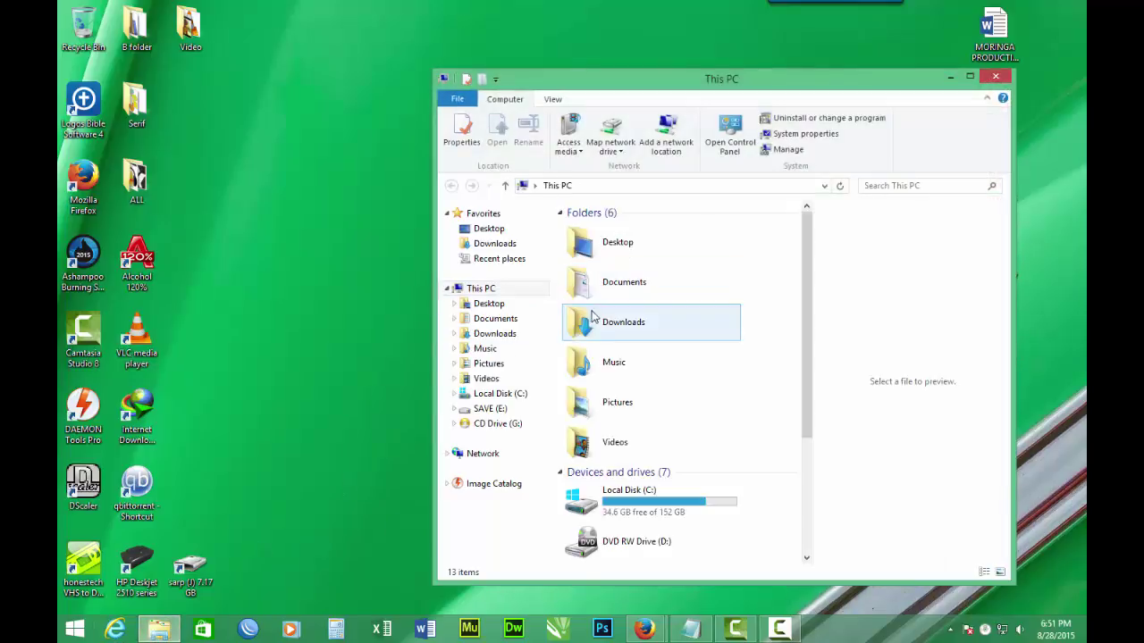
click(621, 292)
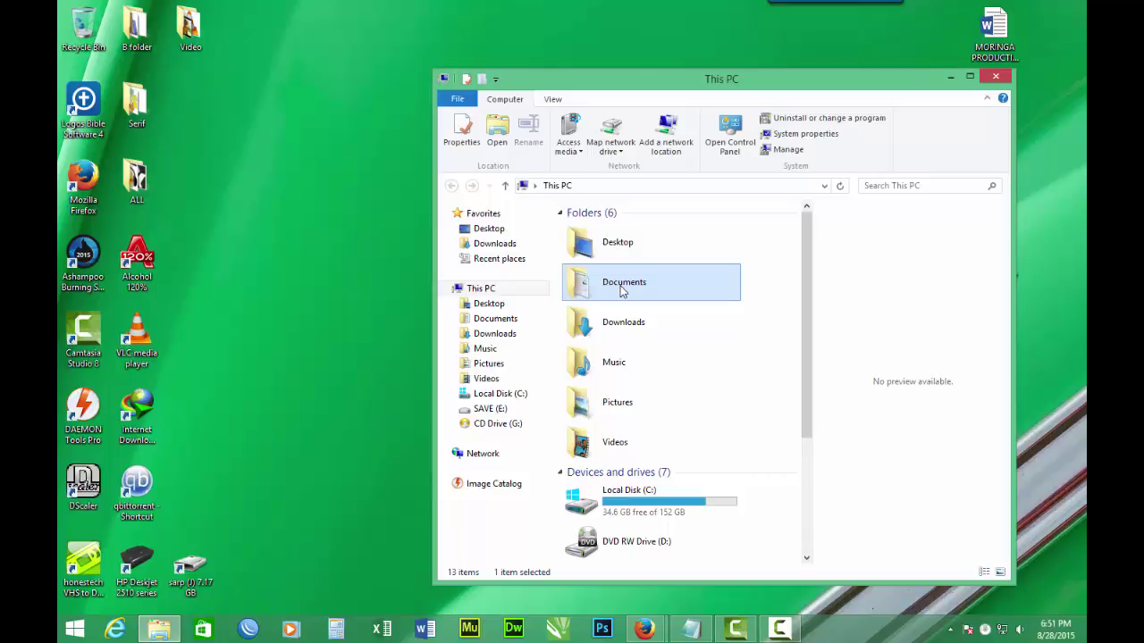
double_click(621, 293)
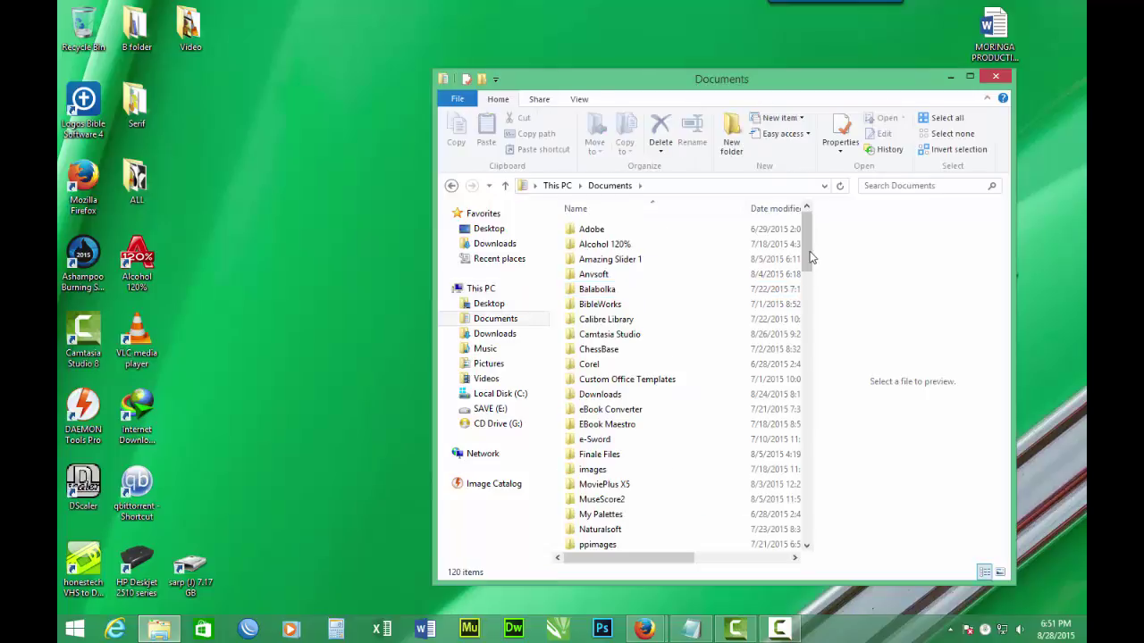
mouse_move(805, 258)
mouse_down()
mouse_move(840, 441)
mouse_move(822, 527)
mouse_up()
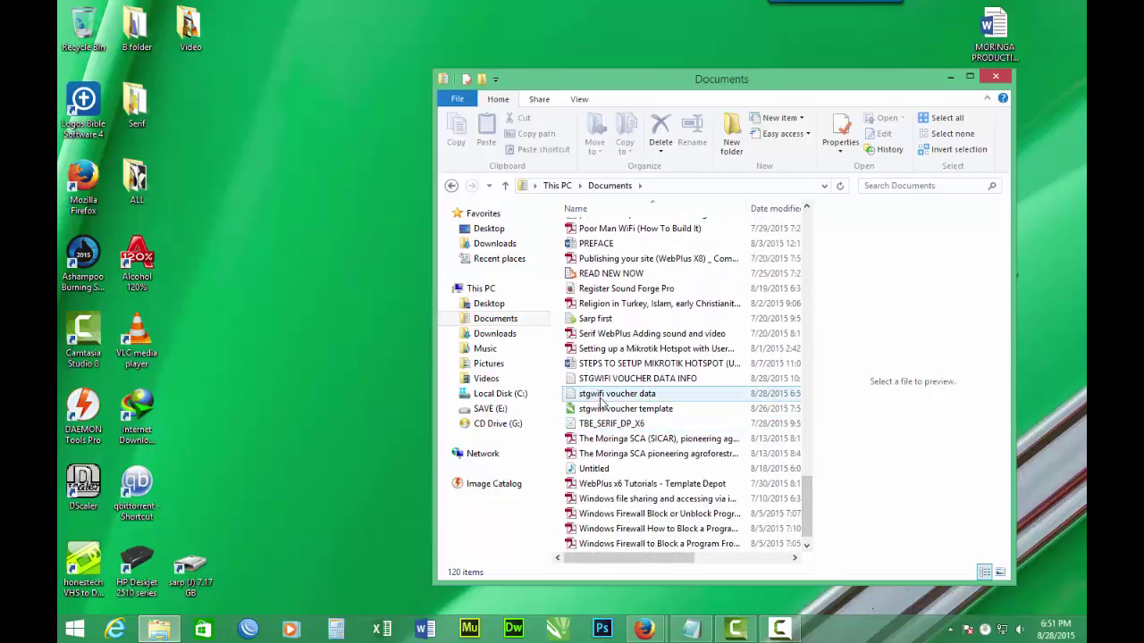
mouse_move(616, 394)
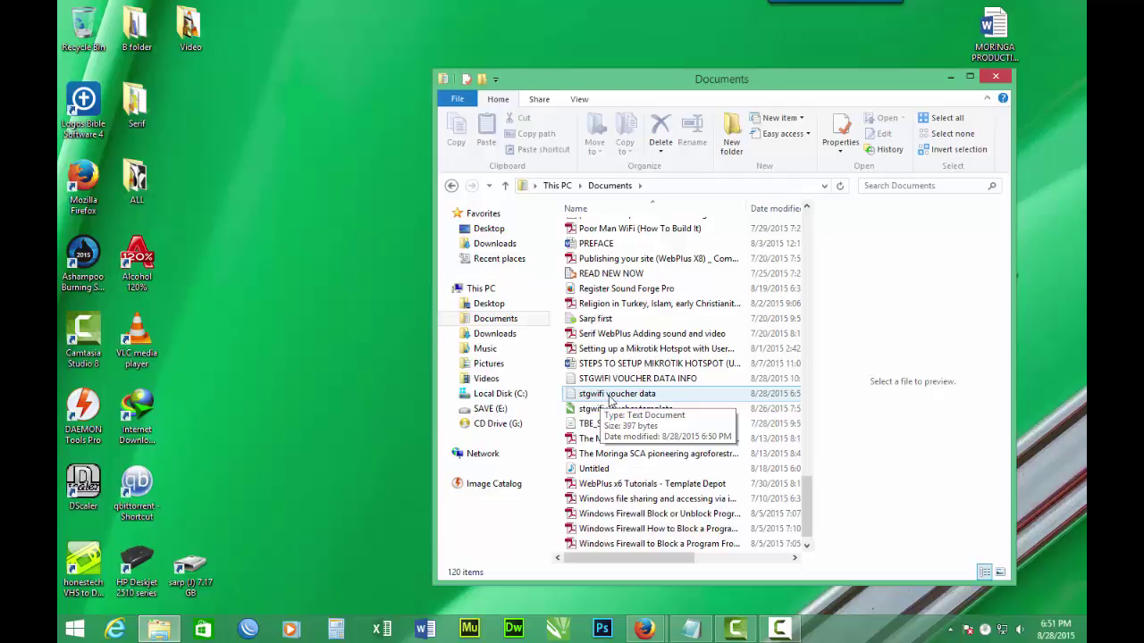
Reopen 'stgwifi voucher data' in Notepad to check the Login, Password voucher entries.
double_click(609, 396)
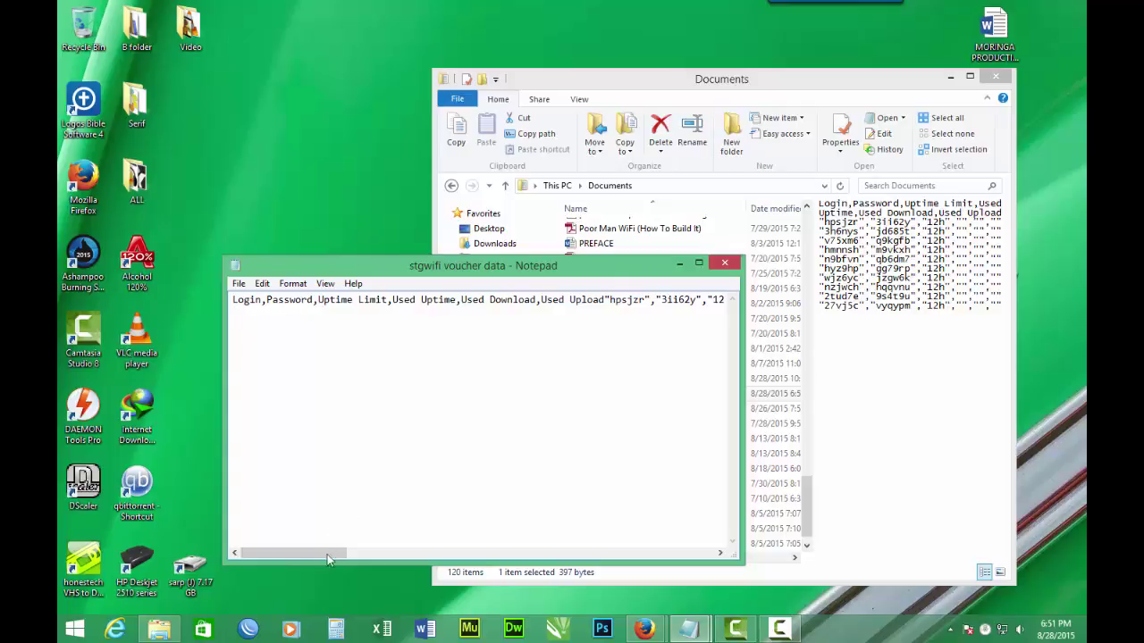
mouse_move(325, 558)
mouse_down()
mouse_move(686, 556)
mouse_move(325, 556)
mouse_up()
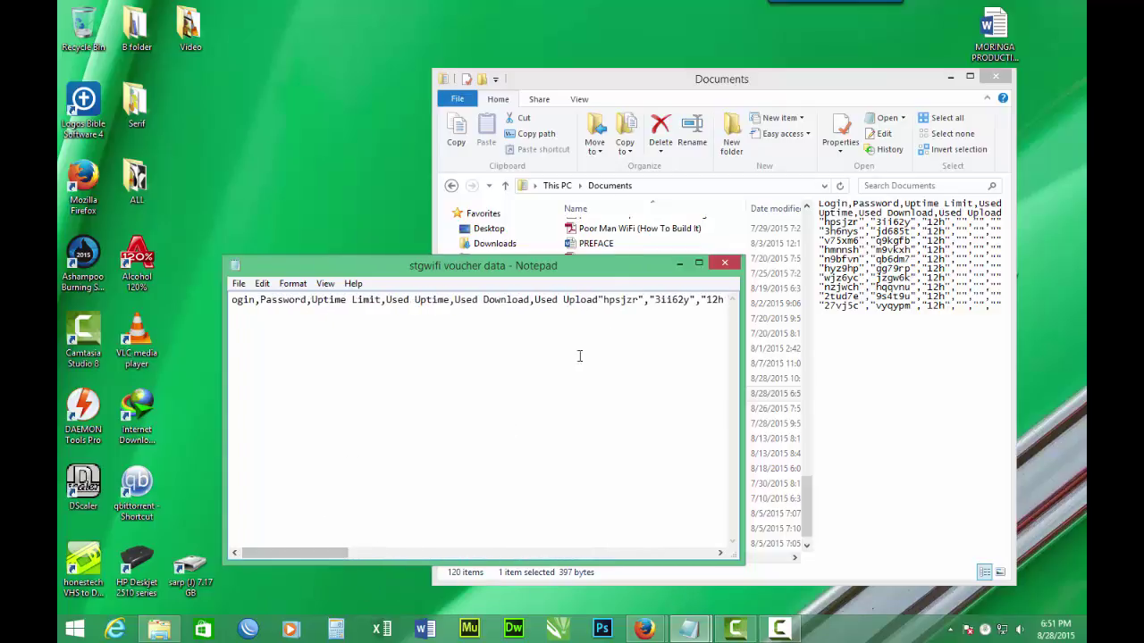